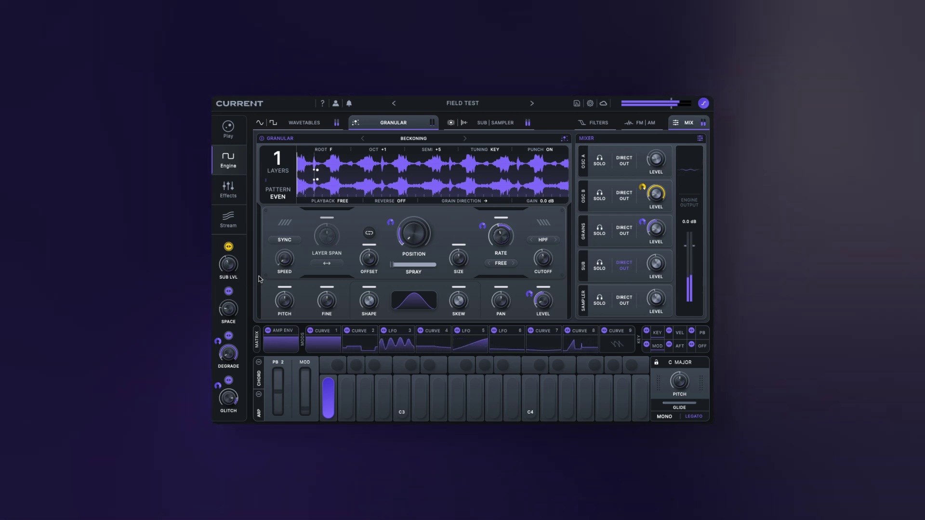
- Lower the Sub level in the mixer, and bring up the granular engine
{"action": "mouse_move", "coordinate": [658, 268]}
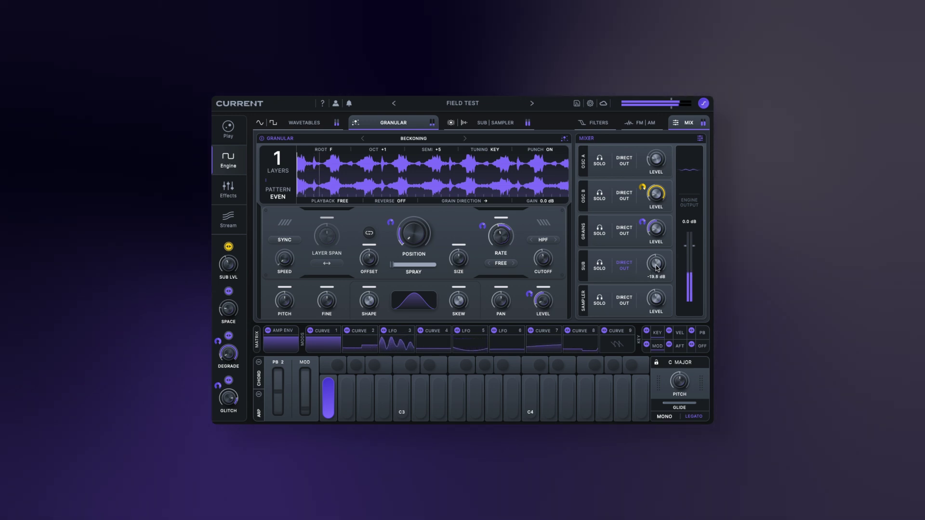
{"action": "left_click_drag", "start_coordinate": [657, 268], "coordinate": [656, 310]}
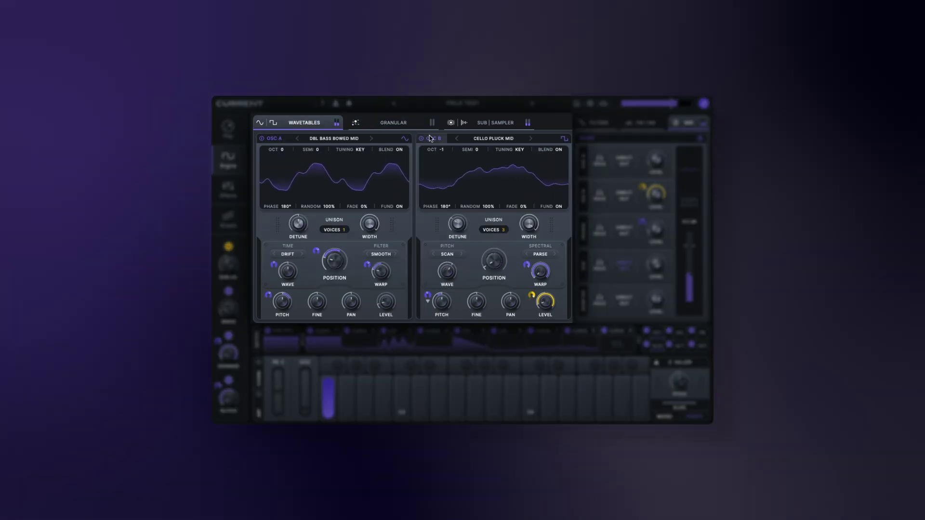
{"action": "left_click", "coordinate": [396, 123]}
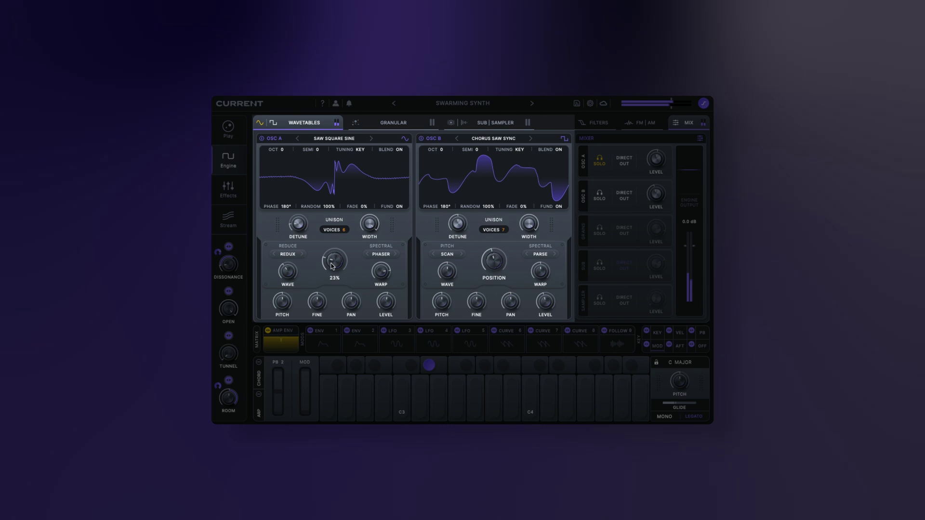
- Sweep OSC A's wavetable position, and vary its Redux wave and Phaser warp amounts
{"action": "left_click_drag", "start_coordinate": [332, 263], "coordinate": [332, 260]}
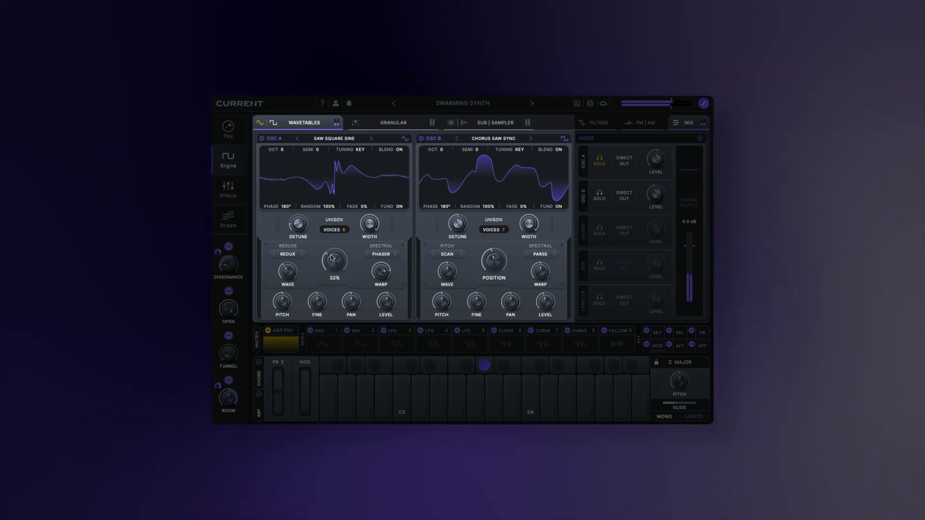
{"action": "left_click_drag", "start_coordinate": [332, 258], "coordinate": [340, 284]}
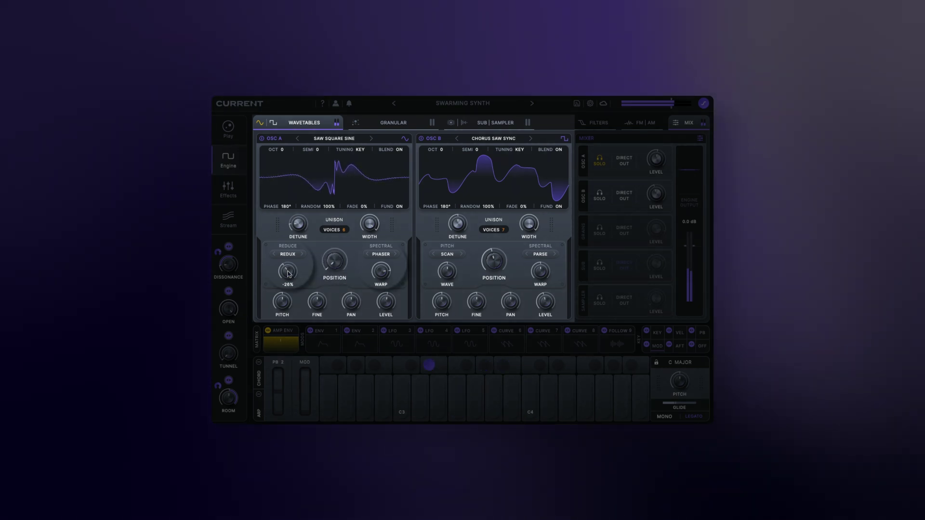
{"action": "left_click_drag", "start_coordinate": [286, 265], "coordinate": [286, 251]}
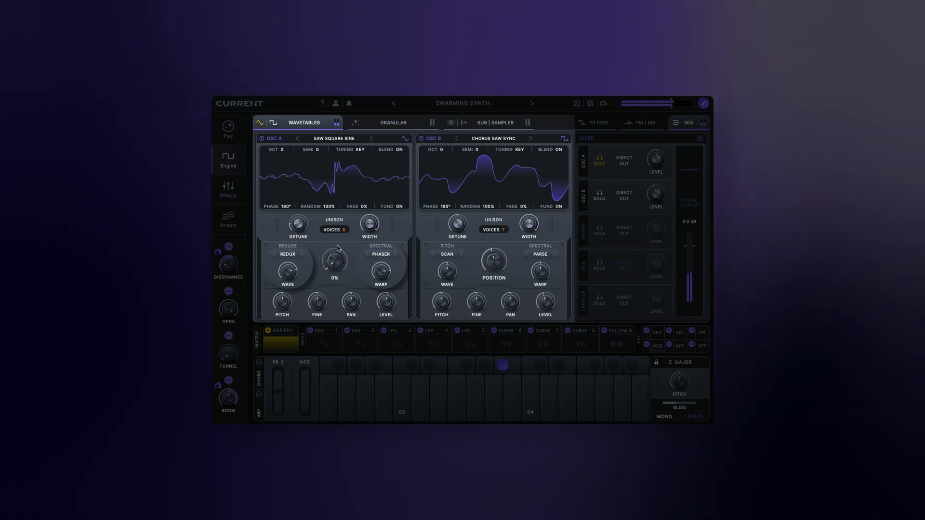
{"action": "left_click_drag", "start_coordinate": [383, 268], "coordinate": [382, 338]}
{"action": "left_click_drag", "start_coordinate": [336, 263], "coordinate": [327, 198]}
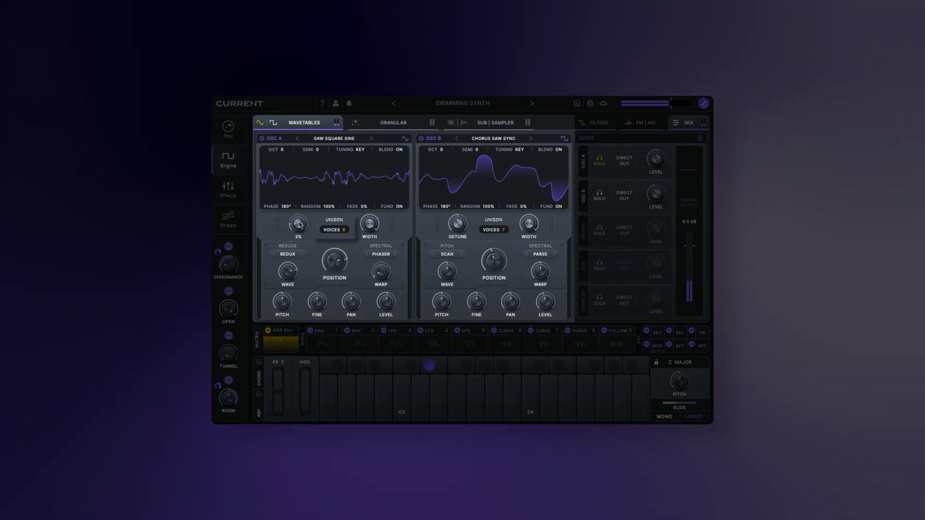
- Vary OSC A's unison detune, trying 16 voices before going back to 8
{"action": "left_click_drag", "start_coordinate": [298, 224], "coordinate": [300, 230]}
{"action": "left_click_drag", "start_coordinate": [343, 209], "coordinate": [343, 201]}
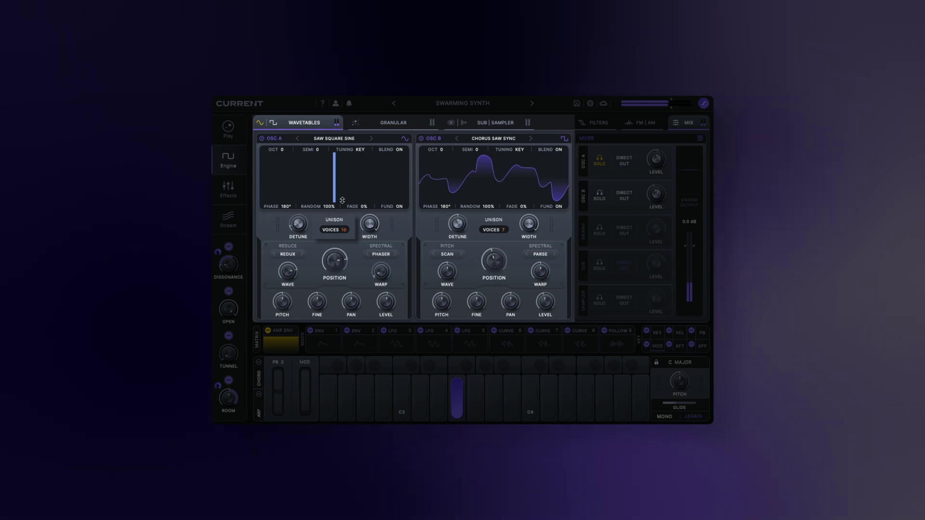
{"action": "left_click_drag", "start_coordinate": [293, 224], "coordinate": [296, 163]}
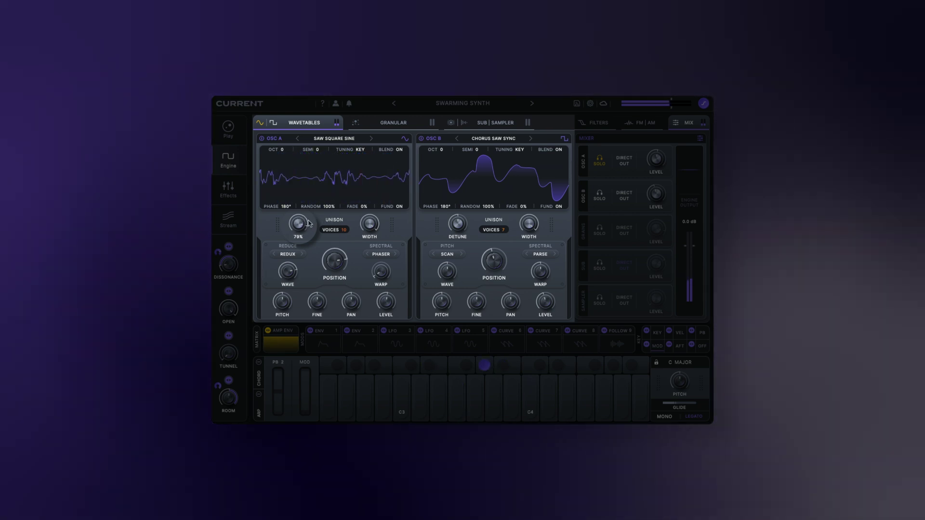
{"action": "left_click_drag", "start_coordinate": [305, 224], "coordinate": [315, 271]}
{"action": "left_click_drag", "start_coordinate": [342, 230], "coordinate": [347, 258]}
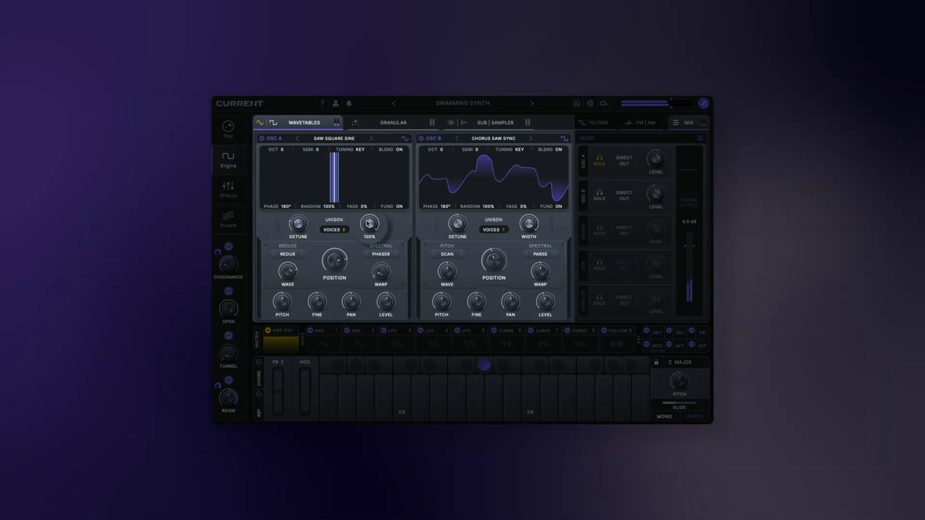
- Adjust OSC A's unison width and detune together with its wavetable position
{"action": "left_click_drag", "start_coordinate": [368, 223], "coordinate": [371, 293]}
{"action": "mouse_move", "coordinate": [302, 226]}
{"action": "left_mouse_down"}
{"action": "mouse_move", "coordinate": [302, 207]}
{"action": "mouse_move", "coordinate": [305, 224]}
{"action": "left_mouse_up"}
{"action": "left_click_drag", "start_coordinate": [335, 260], "coordinate": [344, 300]}
{"action": "left_click_drag", "start_coordinate": [363, 235], "coordinate": [361, 164]}
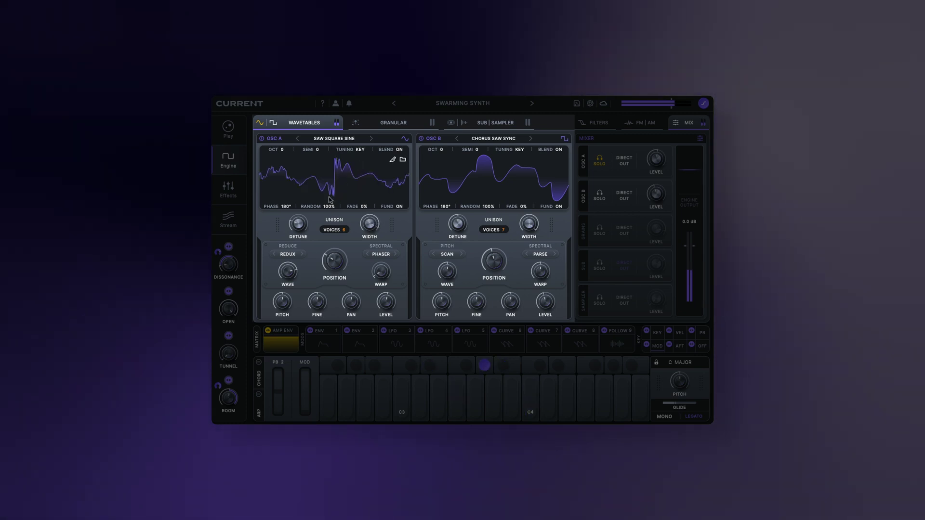
{"action": "mouse_move", "coordinate": [298, 223]}
{"action": "left_mouse_down"}
{"action": "mouse_move", "coordinate": [297, 206]}
{"action": "mouse_move", "coordinate": [304, 231]}
{"action": "left_mouse_up"}
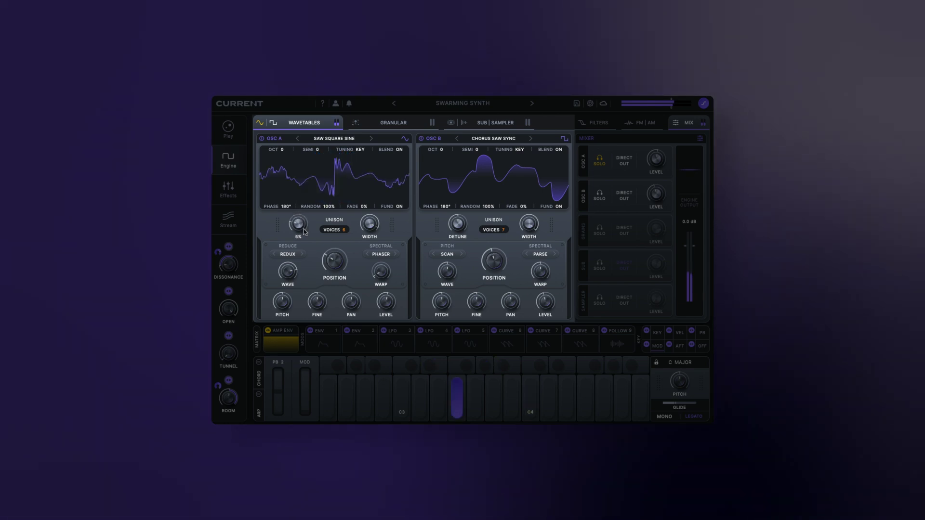
- Try Scale tuning on OSC A and return the tuning to Key
{"action": "left_click", "coordinate": [360, 150]}
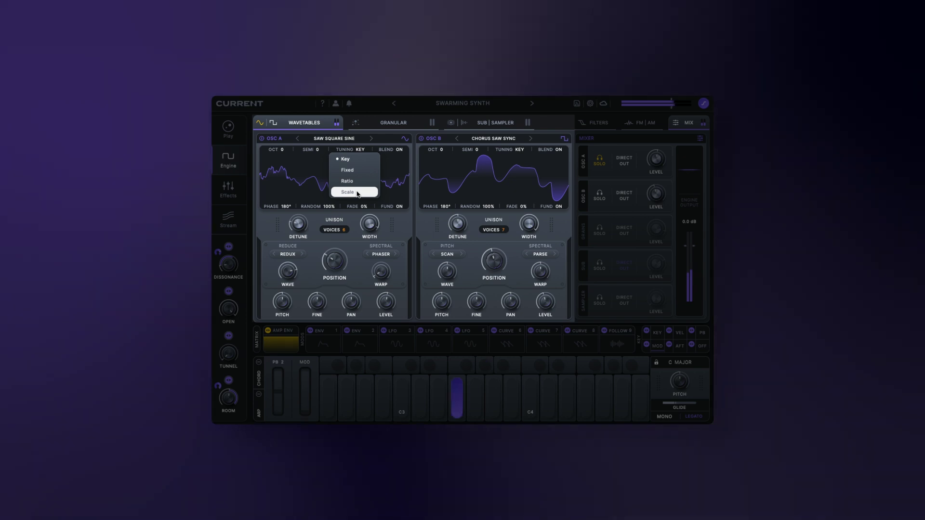
{"action": "left_click", "coordinate": [358, 193]}
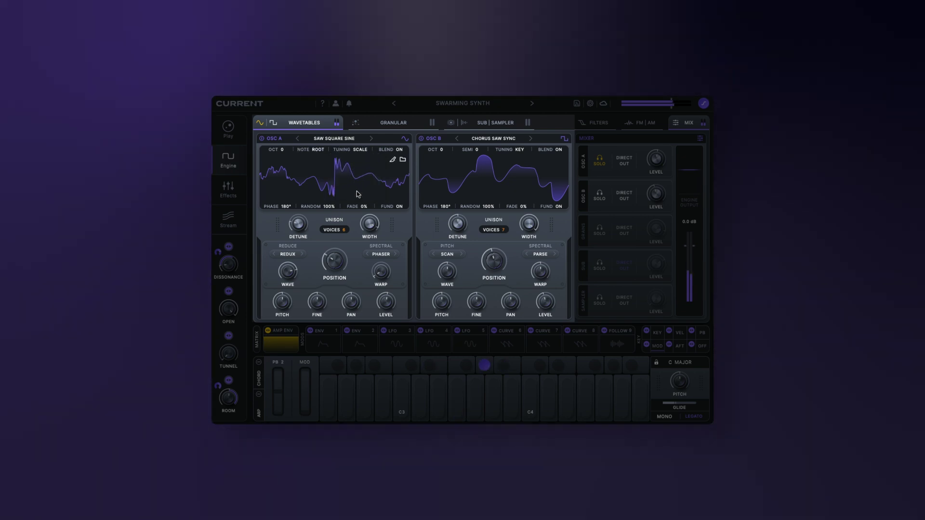
{"action": "left_click", "coordinate": [360, 150]}
{"action": "left_click", "coordinate": [352, 159]}
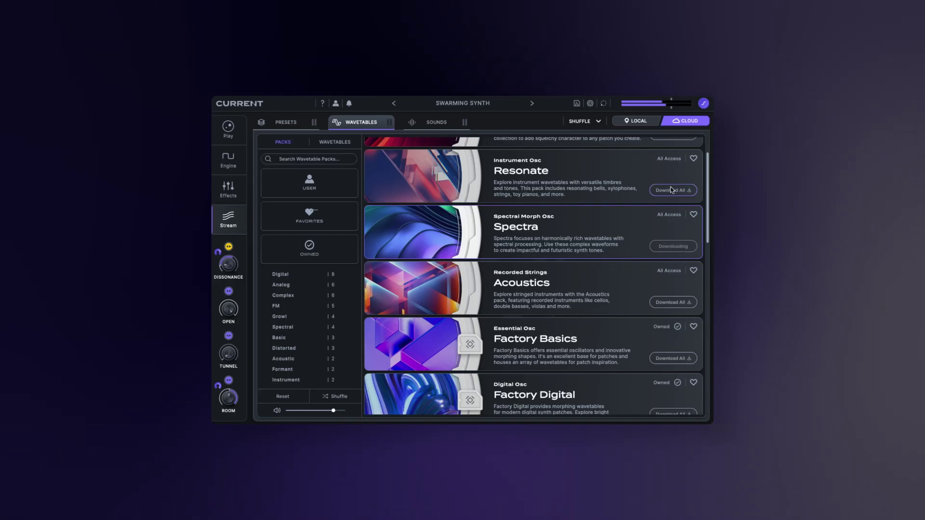
- Download the Resonate wavetable pack and load its Amped Wurly 1 wavetable into OSC A
{"action": "left_click", "coordinate": [673, 190]}
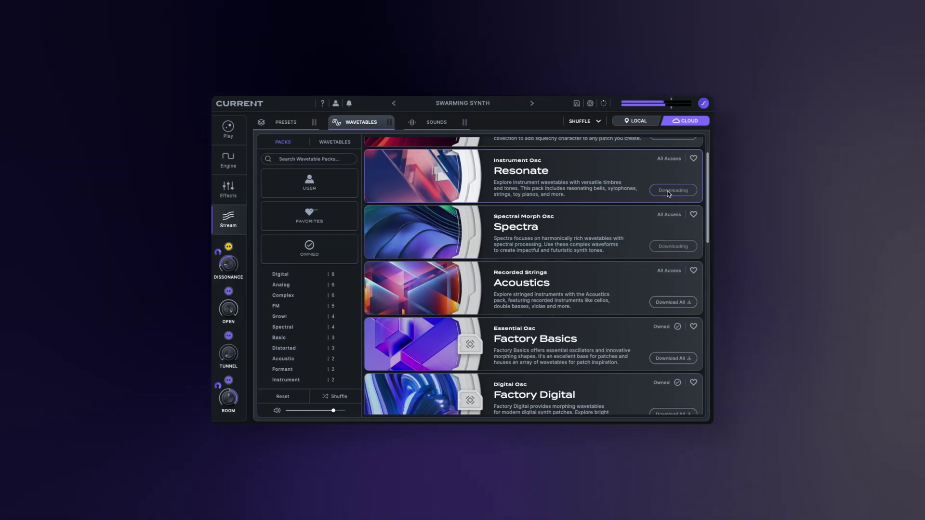
{"action": "left_click", "coordinate": [484, 178]}
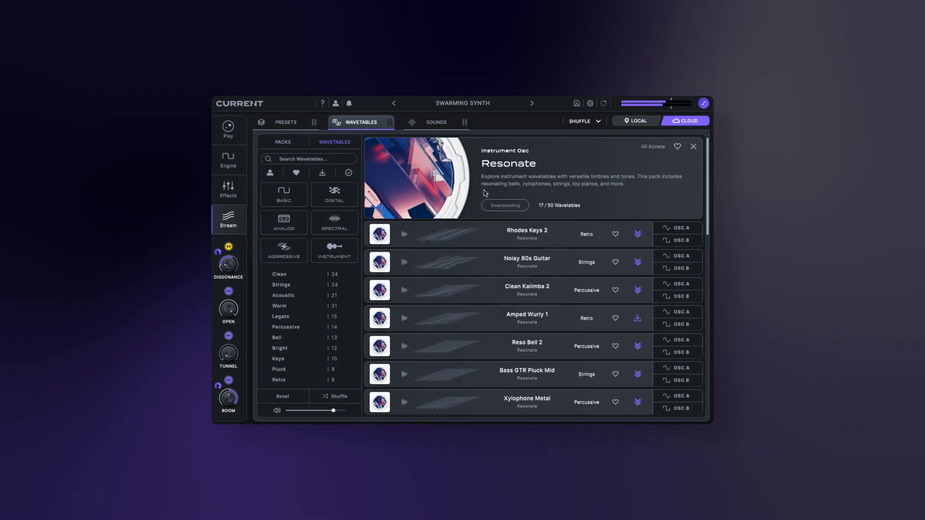
{"action": "left_click", "coordinate": [679, 313]}
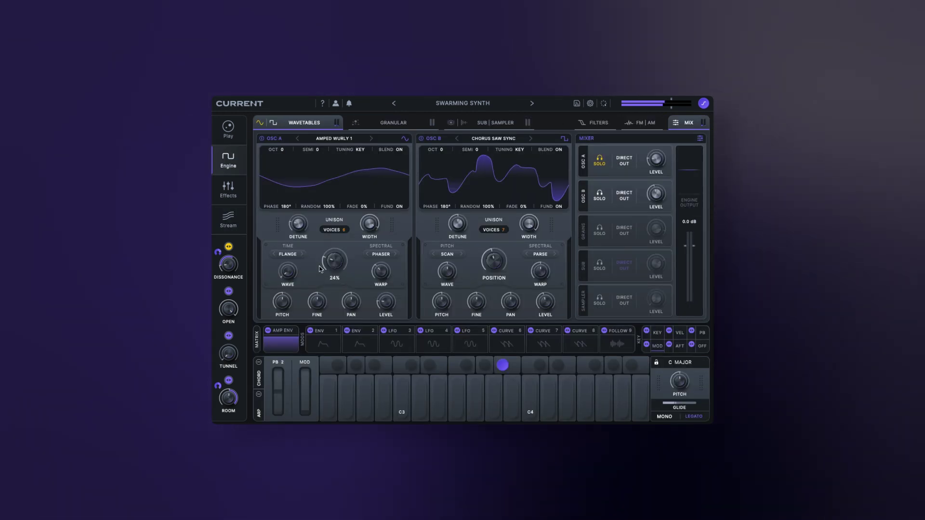
- Shape the Amped Wurly 1 sound by adjusting OSC A's position, Phaser warp and Flange wave amounts
{"action": "left_click_drag", "start_coordinate": [340, 255], "coordinate": [346, 220]}
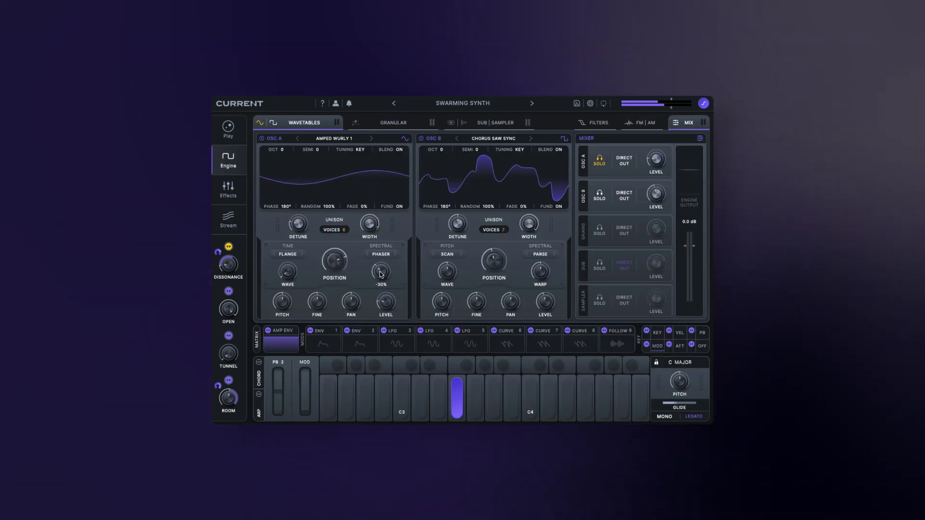
{"action": "left_click_drag", "start_coordinate": [382, 276], "coordinate": [382, 245]}
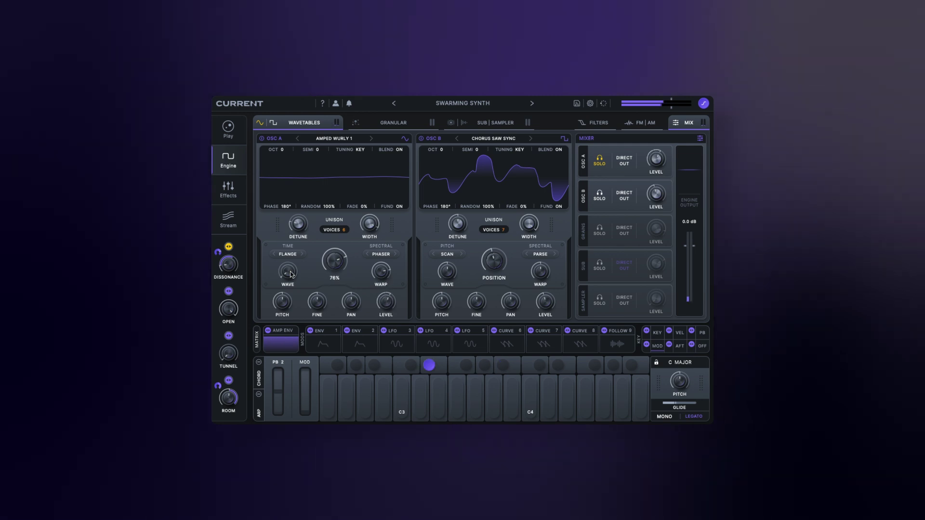
{"action": "left_click_drag", "start_coordinate": [285, 268], "coordinate": [285, 256]}
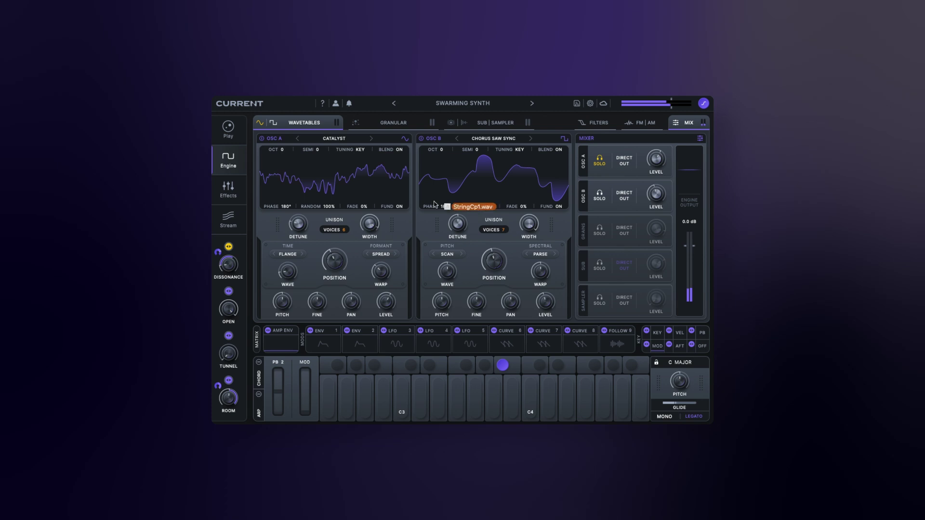
{"action": "left_click_drag", "start_coordinate": [436, 205], "coordinate": [304, 174]}
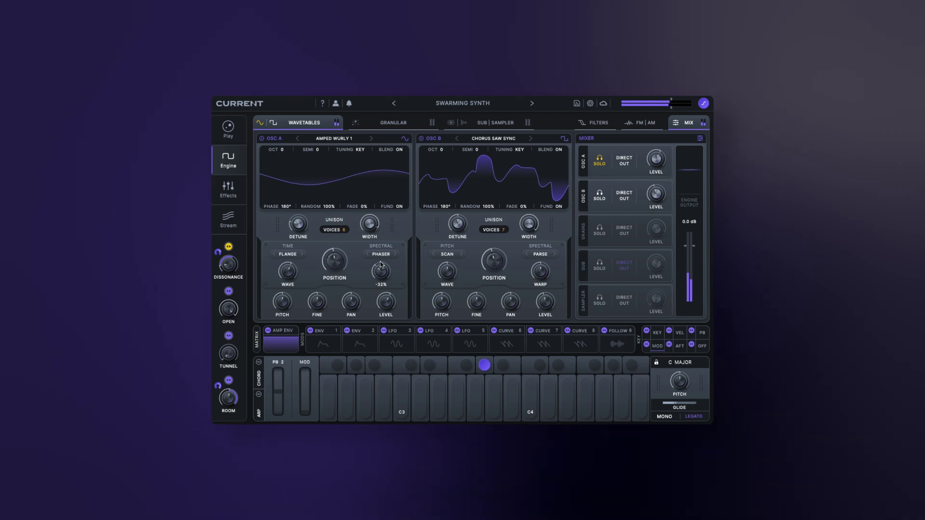
{"action": "left_click_drag", "start_coordinate": [380, 264], "coordinate": [329, 275]}
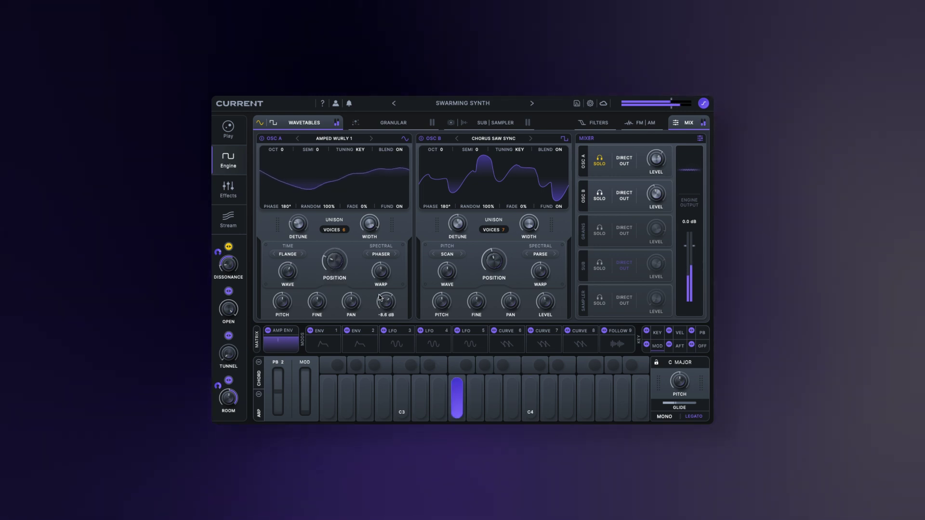
{"action": "mouse_move", "coordinate": [336, 262]}
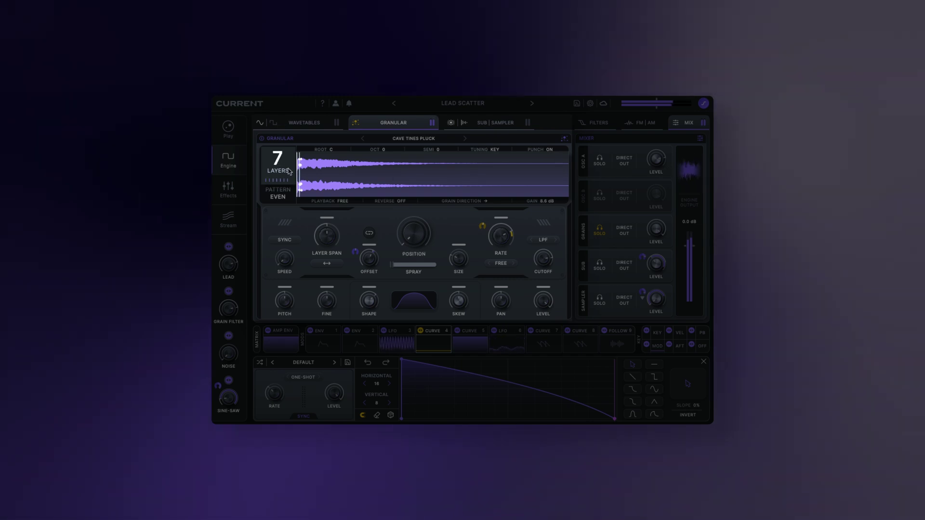
- Set the granular layer pattern to Random
{"action": "mouse_move", "coordinate": [502, 238]}
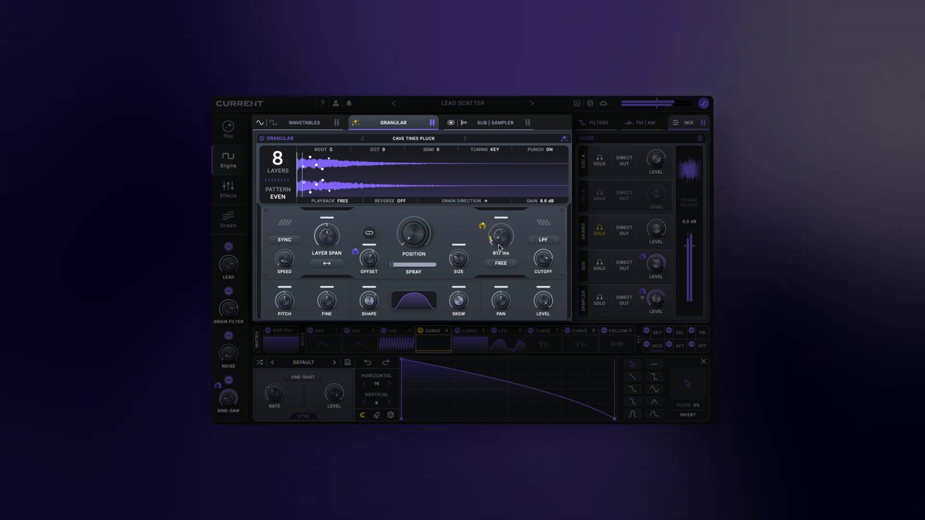
{"action": "left_click", "coordinate": [278, 196]}
{"action": "left_click", "coordinate": [281, 228]}
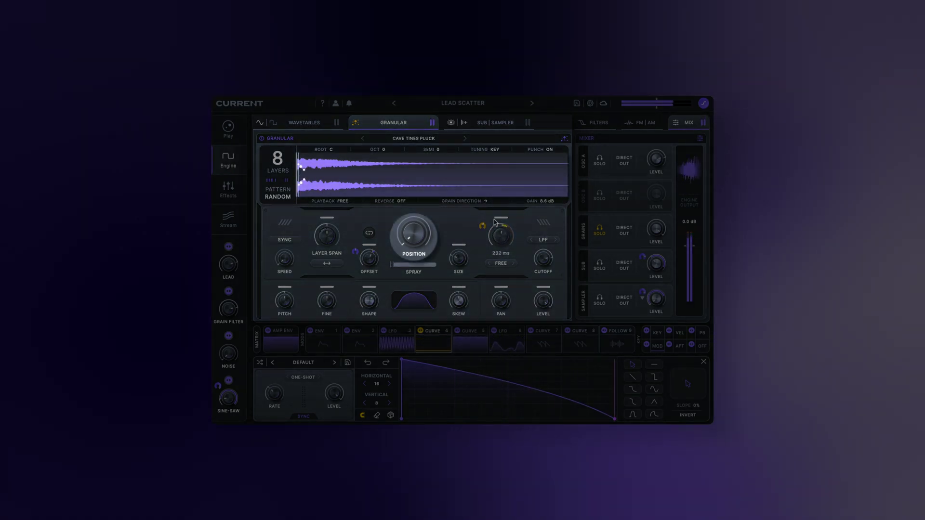
- Move the grain position further into the Cave Tines Pluck sample and increase the spray
{"action": "mouse_move", "coordinate": [413, 232]}
{"action": "left_mouse_down"}
{"action": "mouse_move", "coordinate": [419, 181]}
{"action": "mouse_move", "coordinate": [413, 217]}
{"action": "left_mouse_up"}
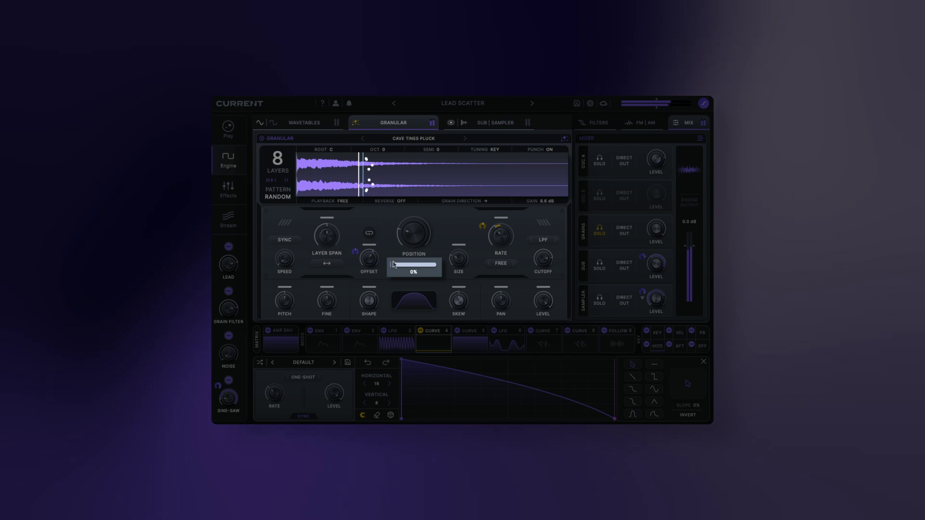
{"action": "left_click_drag", "start_coordinate": [407, 267], "coordinate": [438, 266]}
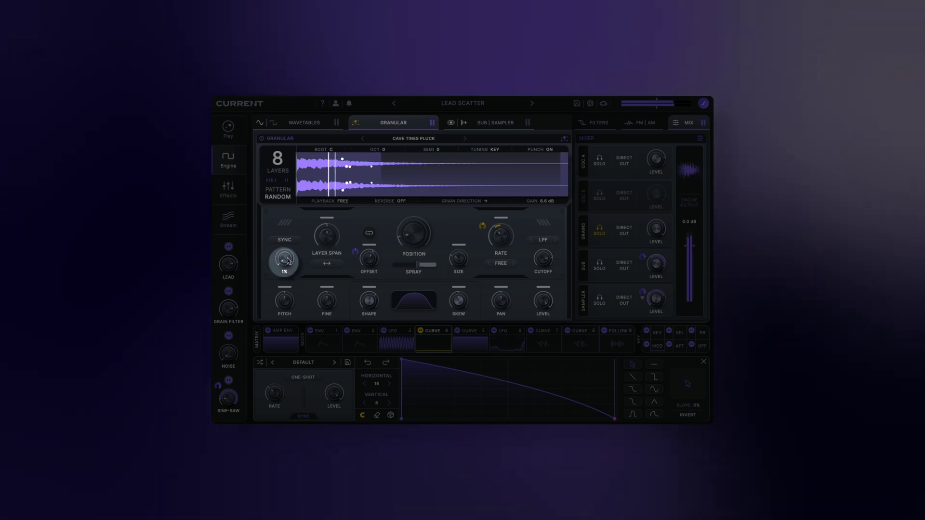
- Raise the grain speed past 115%, sync it to tempo, and lower the synced speed through x 1/2
{"action": "left_click_drag", "start_coordinate": [286, 206], "coordinate": [297, 185]}
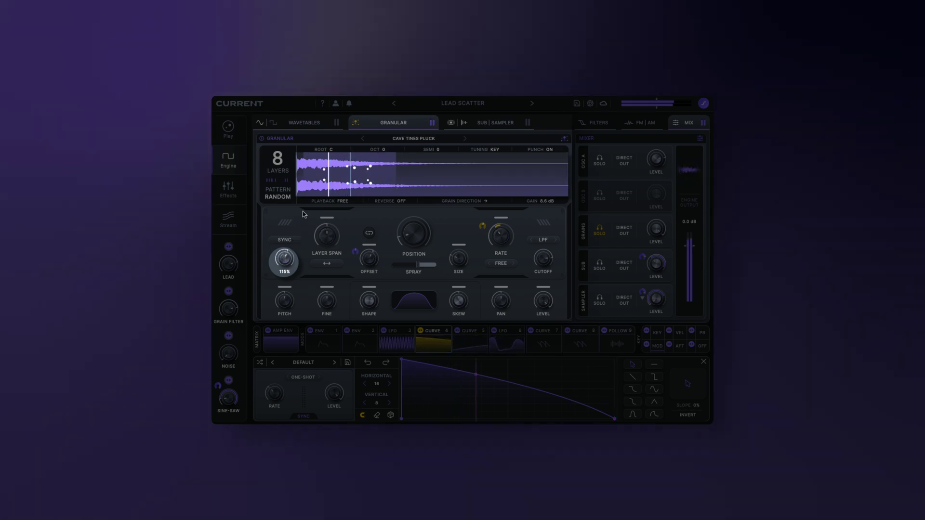
{"action": "left_click_drag", "start_coordinate": [303, 211], "coordinate": [308, 197]}
{"action": "left_click", "coordinate": [285, 240]}
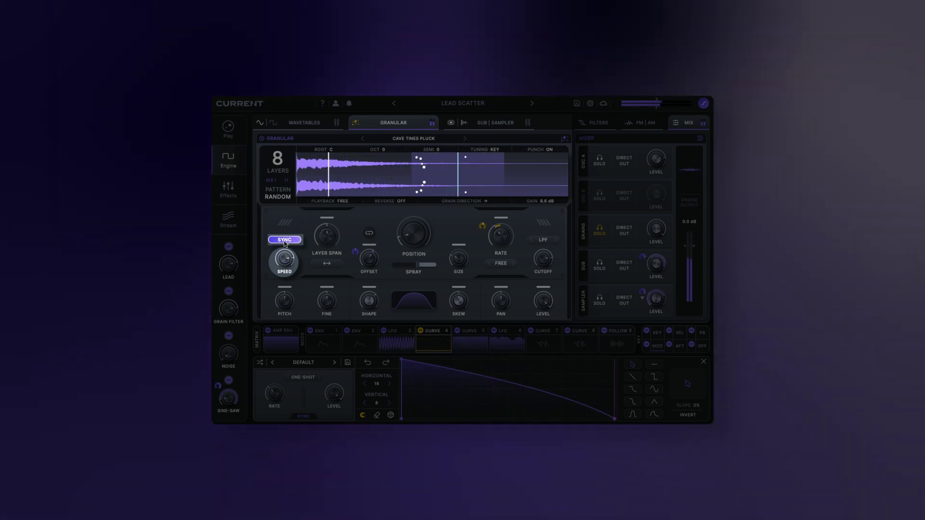
{"action": "left_click_drag", "start_coordinate": [285, 260], "coordinate": [290, 287]}
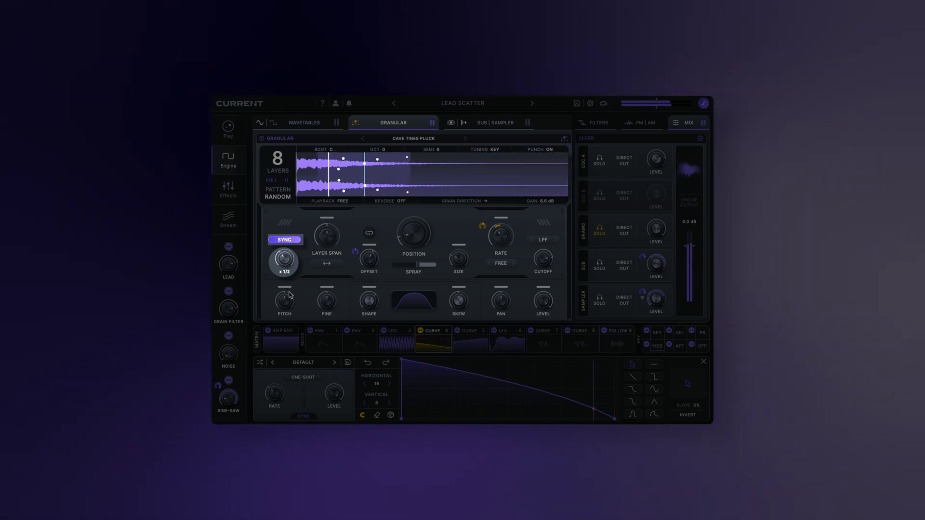
{"action": "left_click_drag", "start_coordinate": [290, 295], "coordinate": [289, 311]}
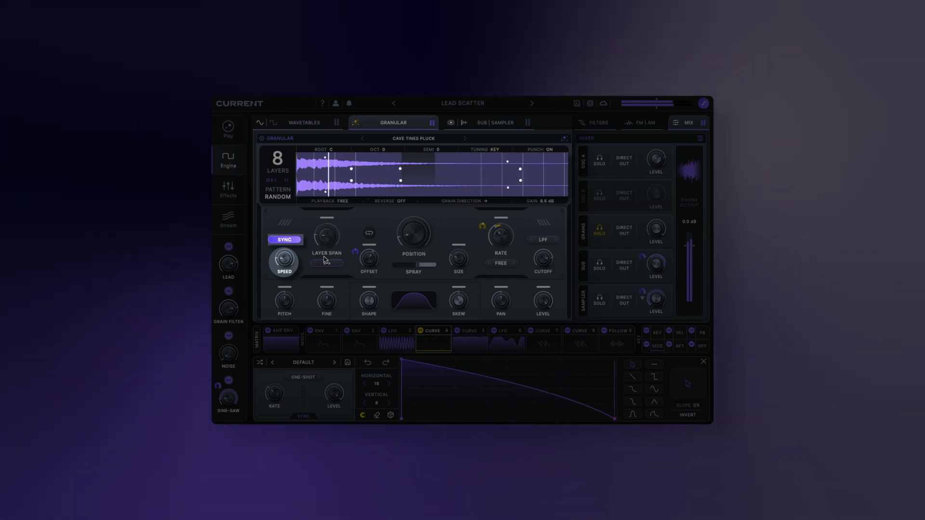
- Move the grain position toward the end of the sample and vary the layer span in bidirectional mode
{"action": "left_click_drag", "start_coordinate": [417, 225], "coordinate": [417, 192]}
{"action": "left_click_drag", "start_coordinate": [309, 247], "coordinate": [336, 240]}
{"action": "mouse_move", "coordinate": [327, 239]}
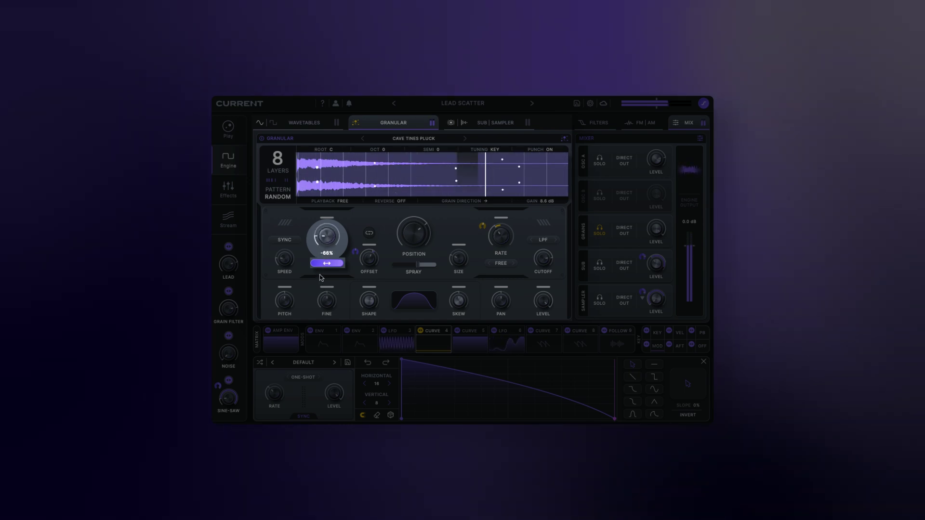
{"action": "left_click_drag", "start_coordinate": [328, 237], "coordinate": [363, 287]}
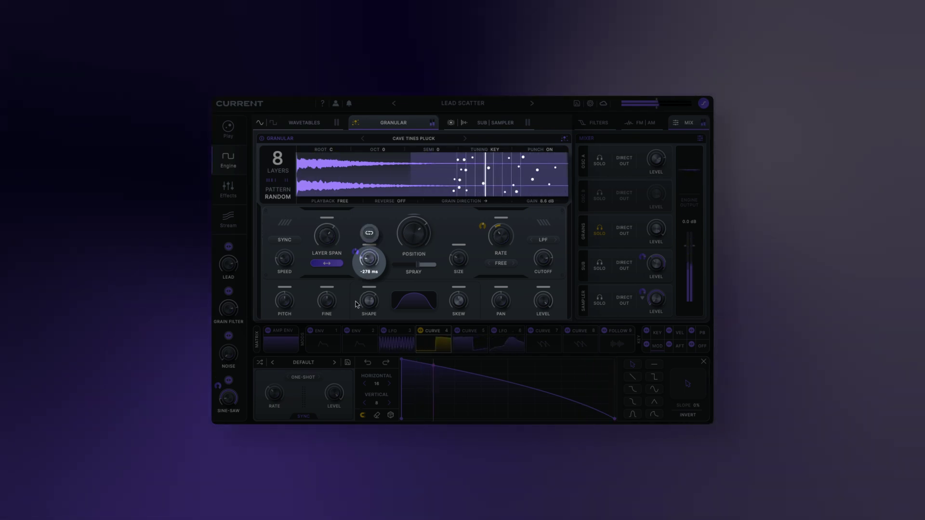
- Switch the grain offset to tempo-synced timing at 1/32 T
{"action": "left_click", "coordinate": [369, 233]}
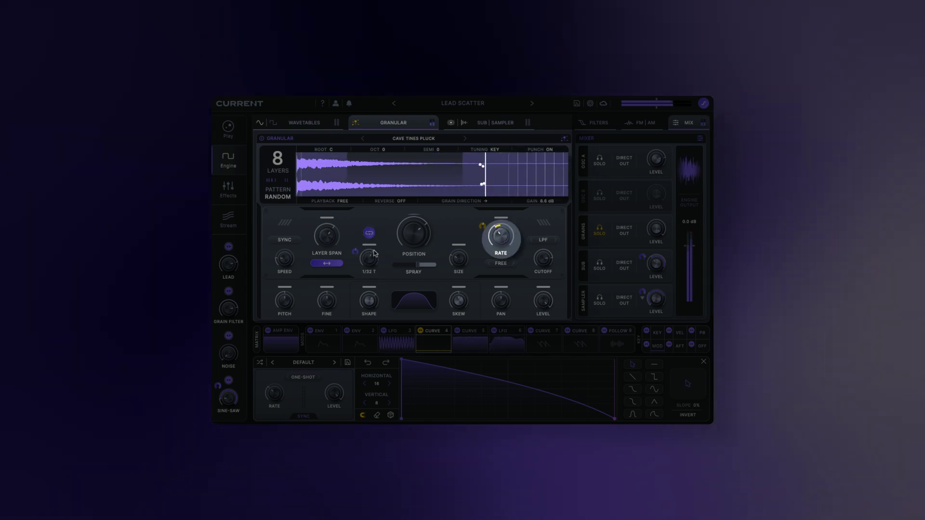
- Switch the grain rate mode to Sync and on to Track, and vary the tracked rate
{"action": "mouse_move", "coordinate": [498, 238]}
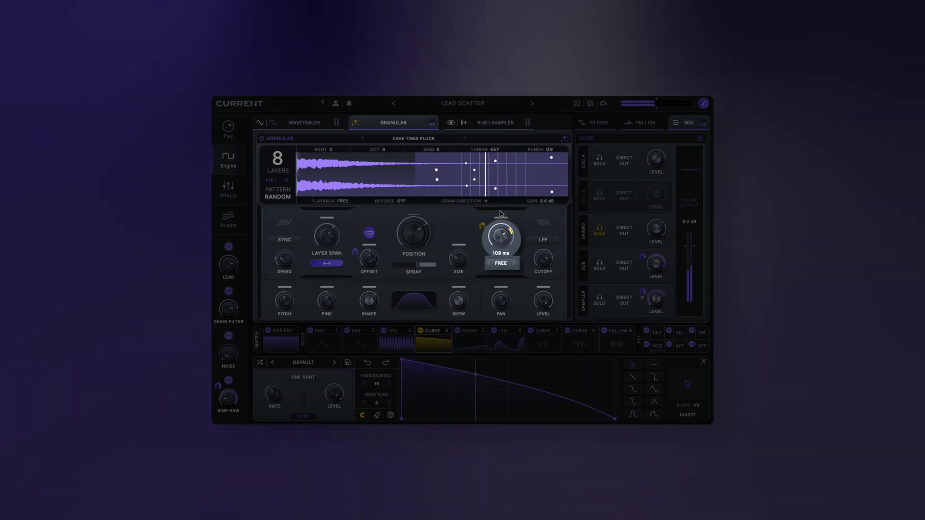
{"action": "left_click", "coordinate": [501, 263]}
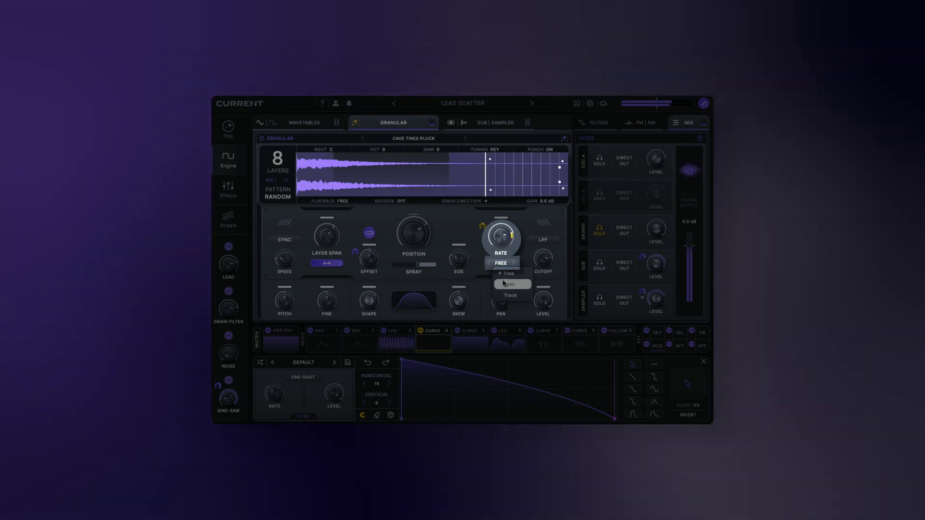
{"action": "left_click", "coordinate": [503, 284]}
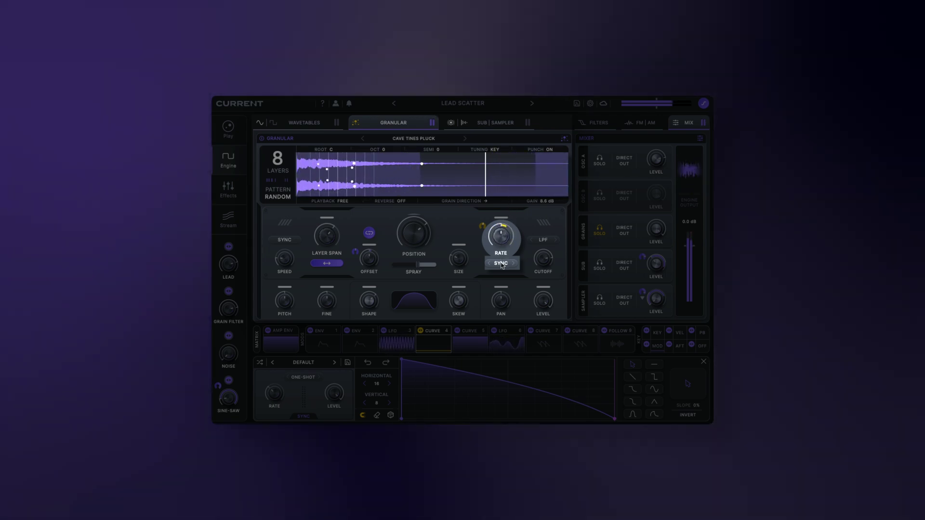
{"action": "left_click", "coordinate": [501, 264]}
{"action": "left_click", "coordinate": [502, 298]}
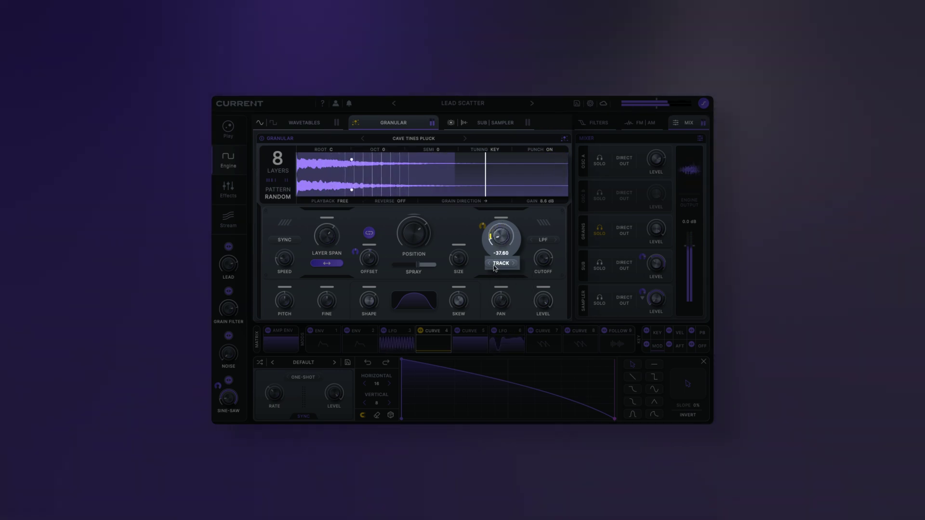
{"action": "mouse_move", "coordinate": [496, 238]}
{"action": "left_mouse_down"}
{"action": "mouse_move", "coordinate": [504, 220]}
{"action": "mouse_move", "coordinate": [499, 255]}
{"action": "left_mouse_up"}
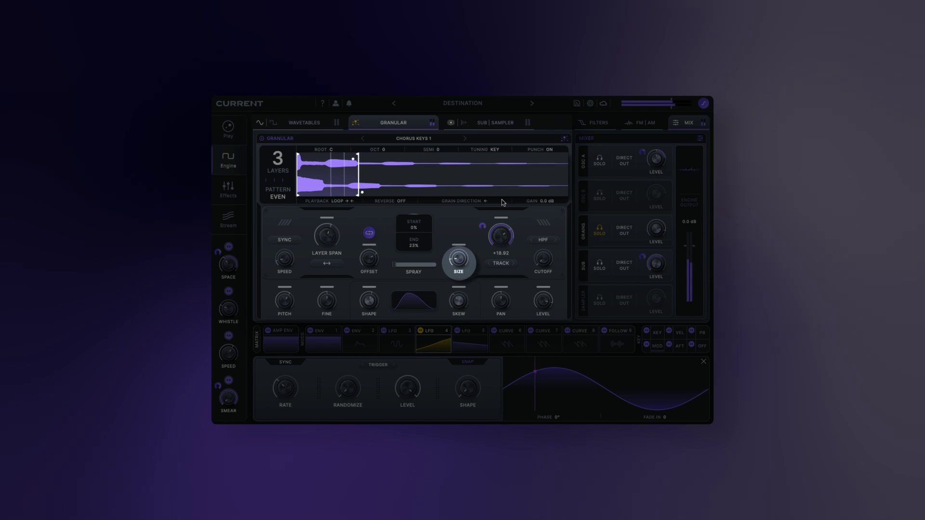
- Sweep the key-tracked grain rate of the Chorus Keys 1 sample down and back up
{"action": "left_click_drag", "start_coordinate": [501, 201], "coordinate": [493, 244]}
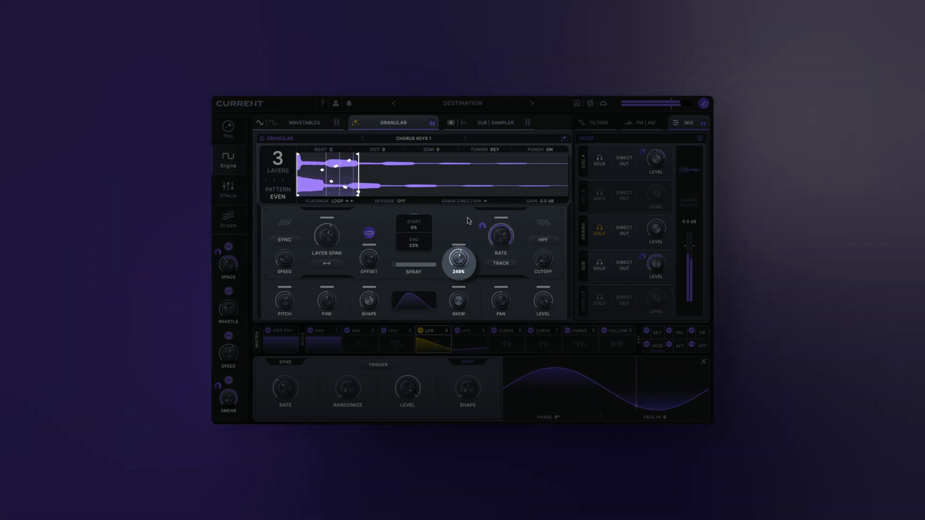
{"action": "left_click_drag", "start_coordinate": [500, 236], "coordinate": [501, 252]}
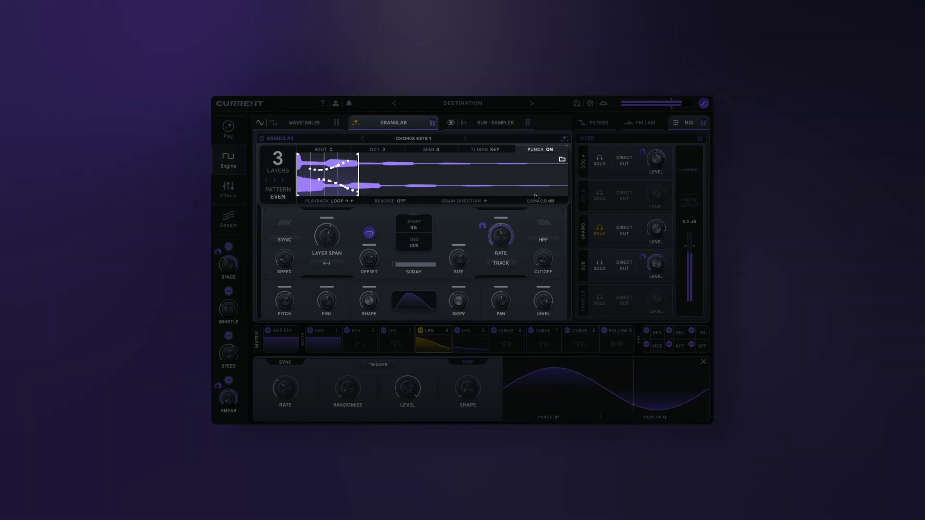
{"action": "mouse_move", "coordinate": [502, 226]}
{"action": "left_click_drag", "start_coordinate": [501, 226], "coordinate": [502, 246]}
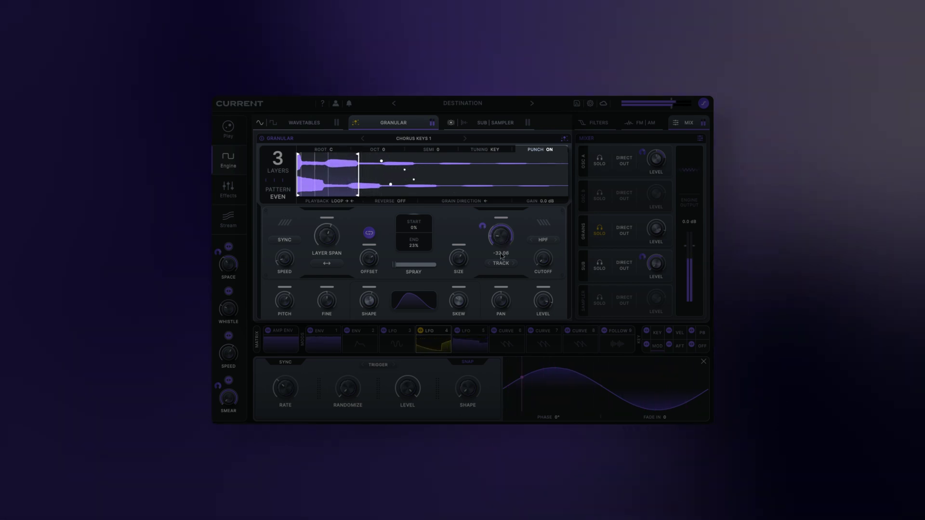
{"action": "left_click_drag", "start_coordinate": [502, 256], "coordinate": [501, 251]}
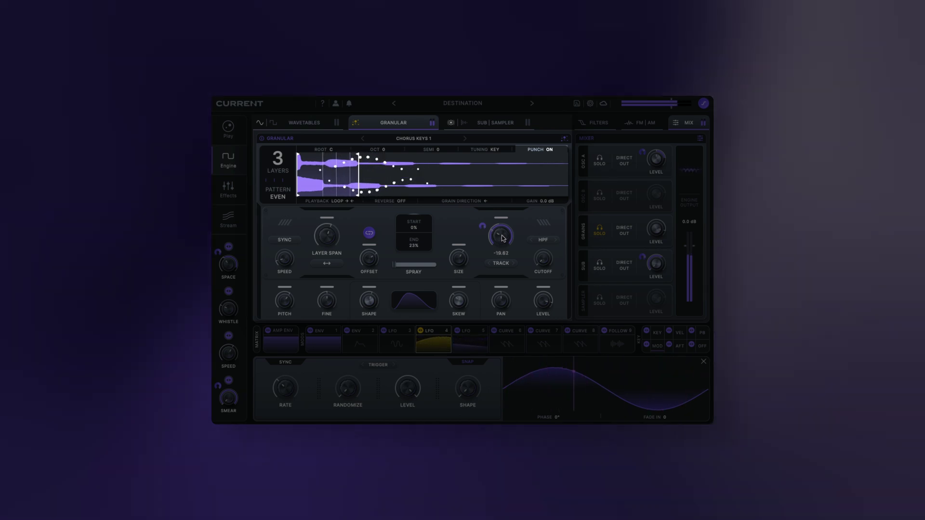
{"action": "left_click_drag", "start_coordinate": [503, 237], "coordinate": [505, 228]}
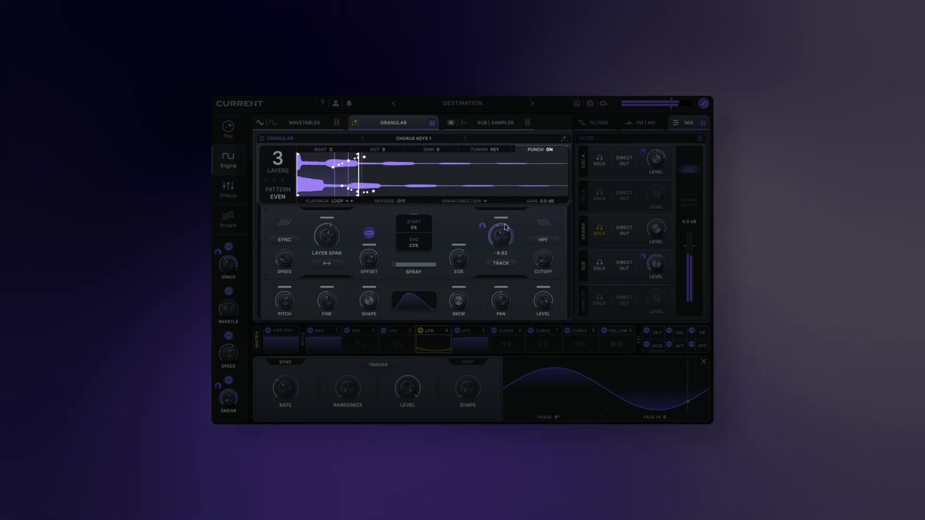
- Set the grain direction to Random and reshape the grain window with a shape of -32% and an adjusted skew
{"action": "left_click", "coordinate": [486, 201]}
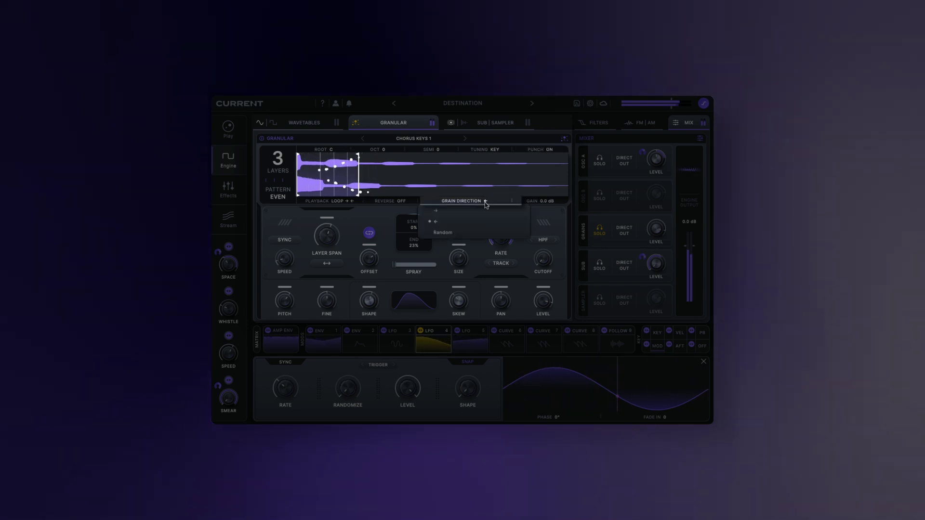
{"action": "left_click", "coordinate": [481, 232]}
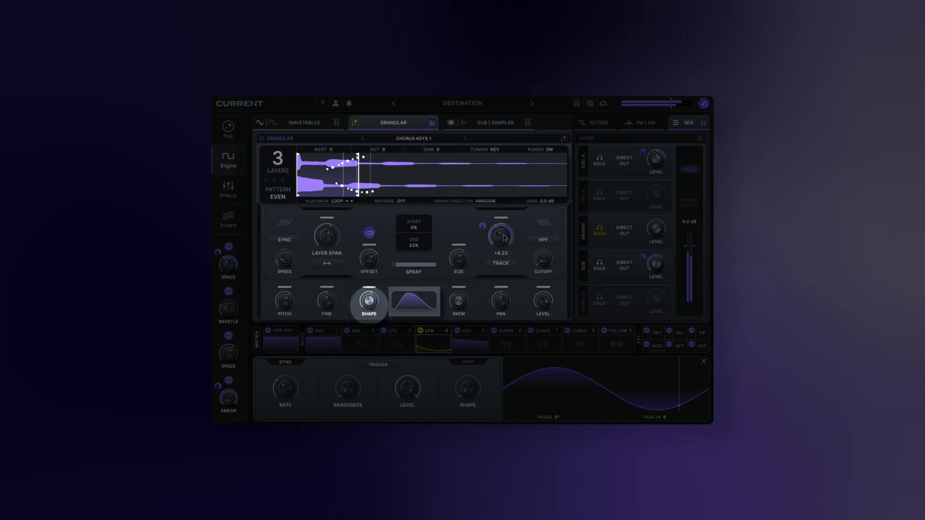
{"action": "mouse_move", "coordinate": [369, 302]}
{"action": "mouse_move", "coordinate": [369, 302]}
{"action": "left_mouse_down"}
{"action": "mouse_move", "coordinate": [371, 269]}
{"action": "mouse_move", "coordinate": [370, 292]}
{"action": "left_mouse_up"}
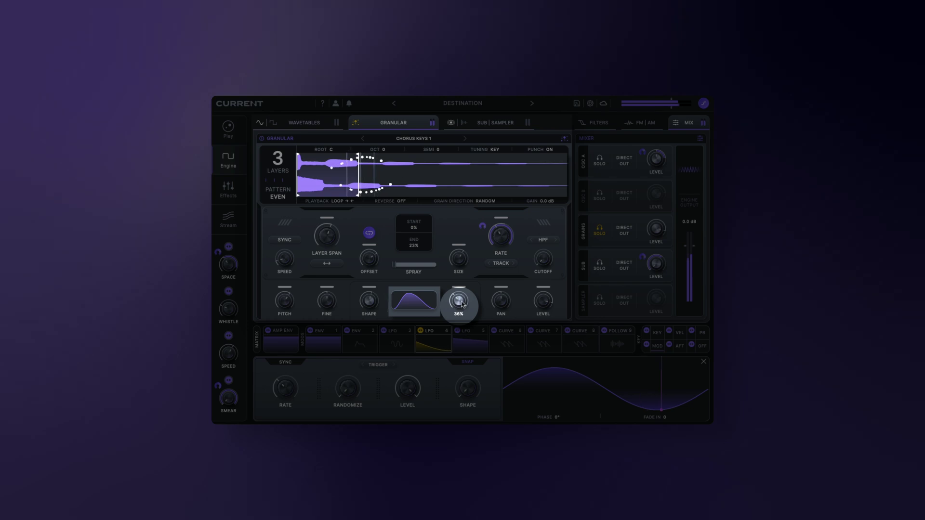
{"action": "left_click_drag", "start_coordinate": [461, 301], "coordinate": [450, 283]}
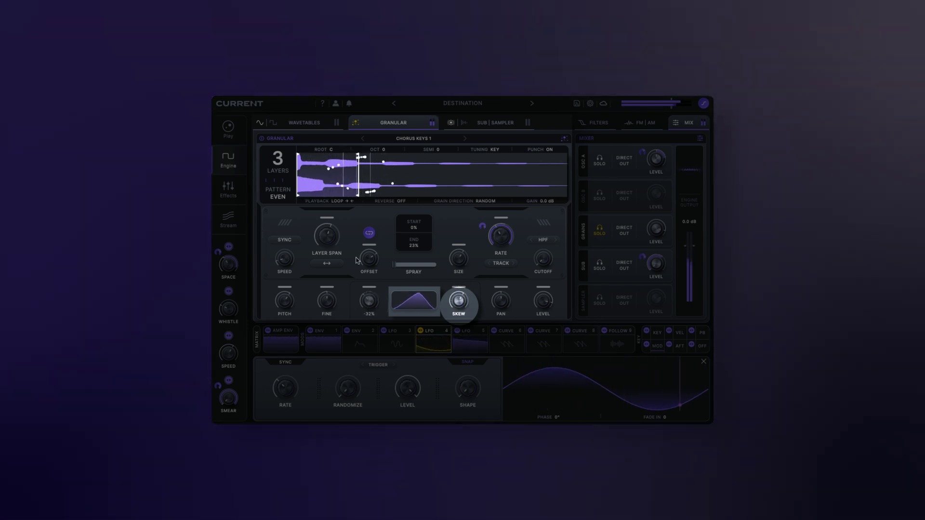
- Switch the grain playback to Free, move the position slightly into the sample, and change playback to One-Shot
{"action": "left_click", "coordinate": [342, 202]}
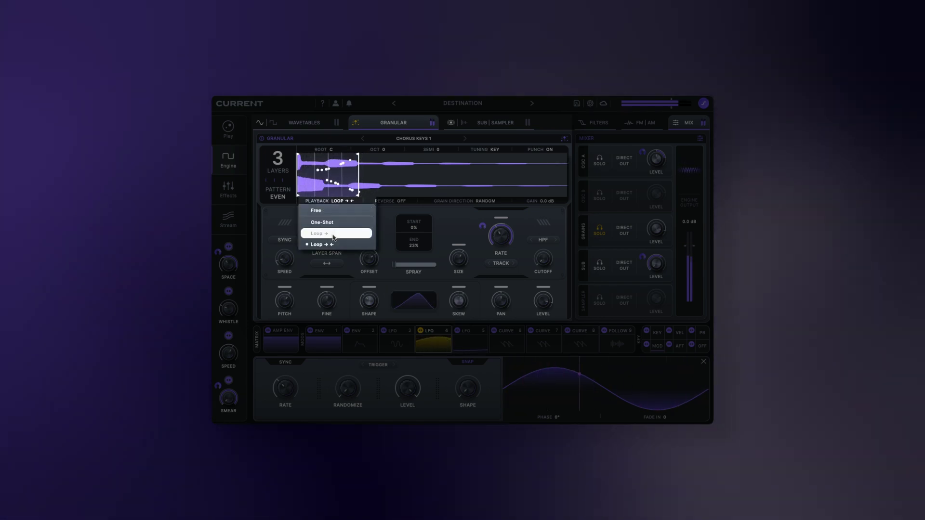
{"action": "left_click", "coordinate": [338, 216]}
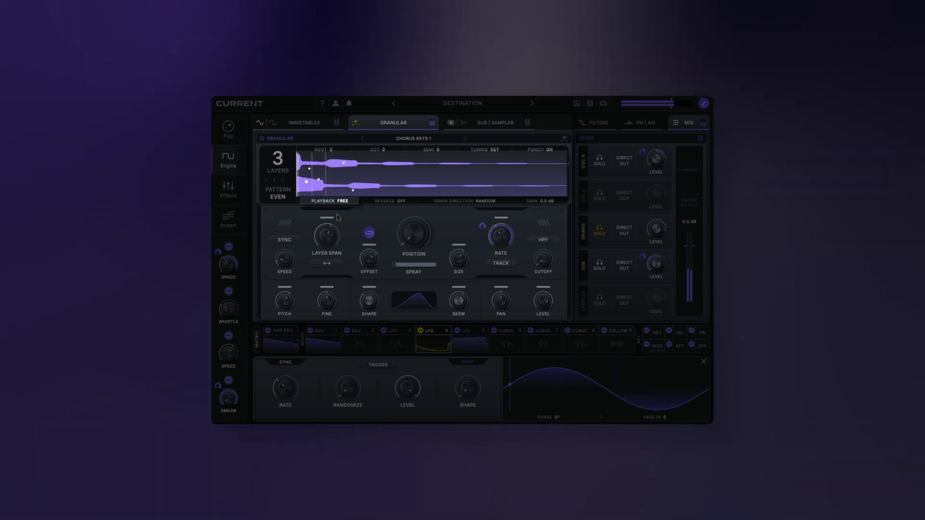
{"action": "mouse_move", "coordinate": [403, 232]}
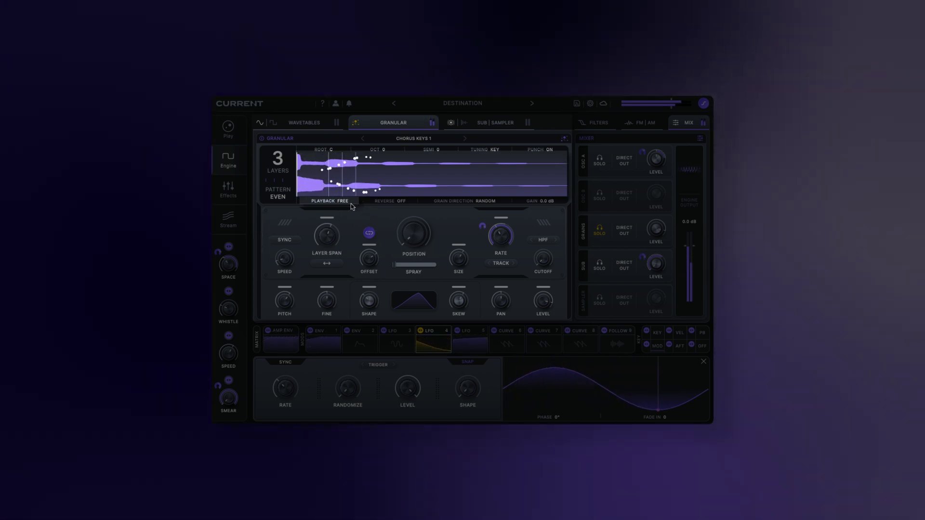
{"action": "mouse_move", "coordinate": [329, 236]}
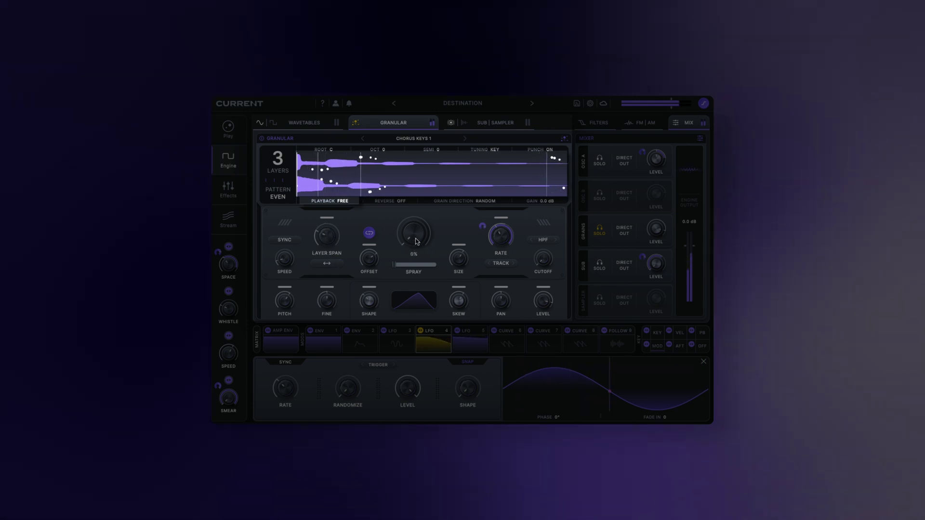
{"action": "left_click", "coordinate": [329, 201]}
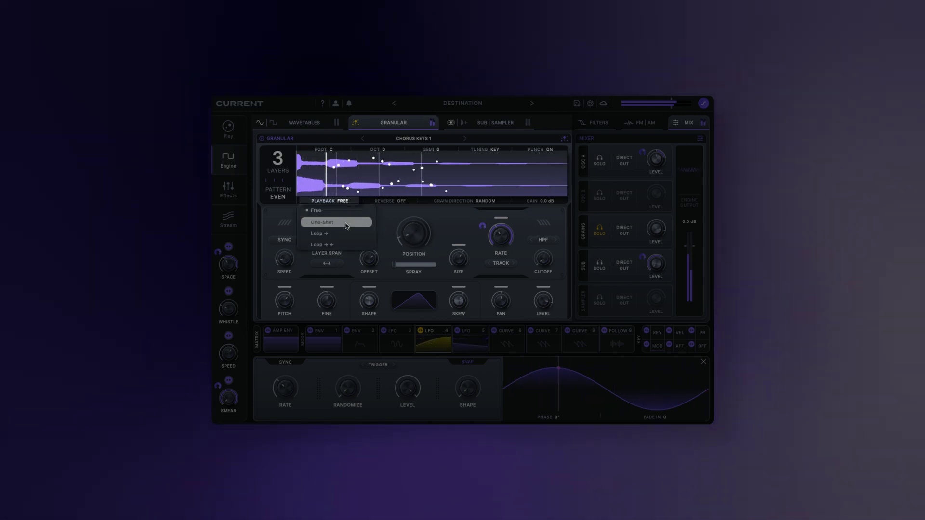
{"action": "left_click", "coordinate": [345, 223]}
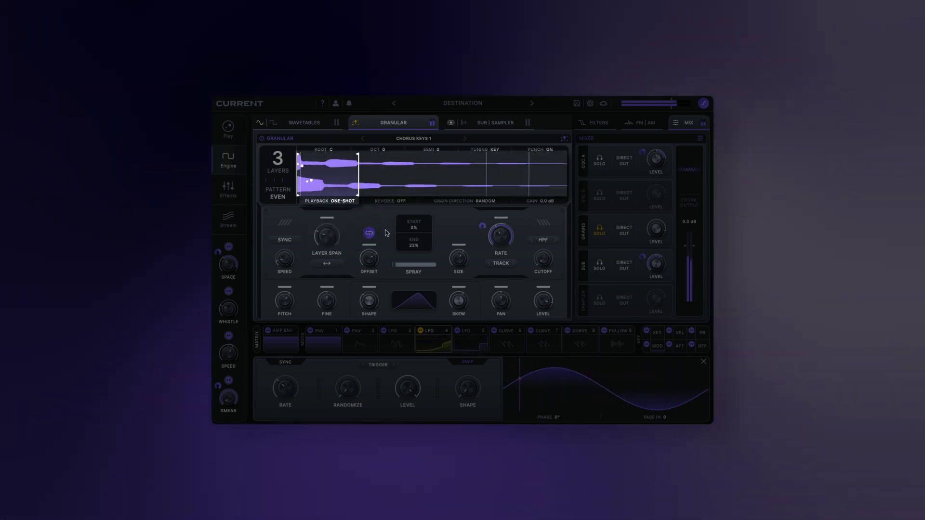
- Set the grain playback to the forward Loop mode and adjust the layer span
{"action": "left_click", "coordinate": [343, 202]}
{"action": "left_click", "coordinate": [342, 234]}
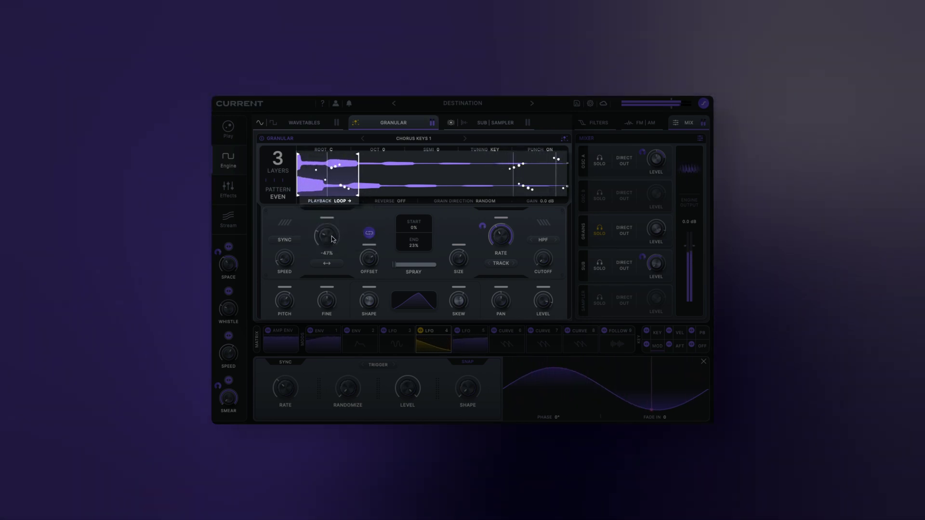
{"action": "left_click_drag", "start_coordinate": [331, 239], "coordinate": [336, 228]}
- Set the grain playback to the back-and-forth Loop mode and raise the tracked grain rate
{"action": "left_click", "coordinate": [342, 201]}
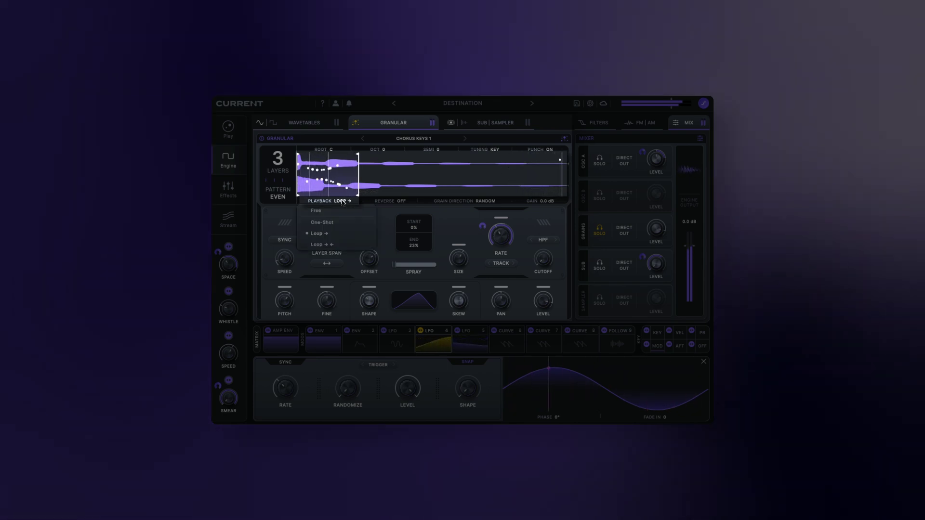
{"action": "left_click", "coordinate": [331, 244]}
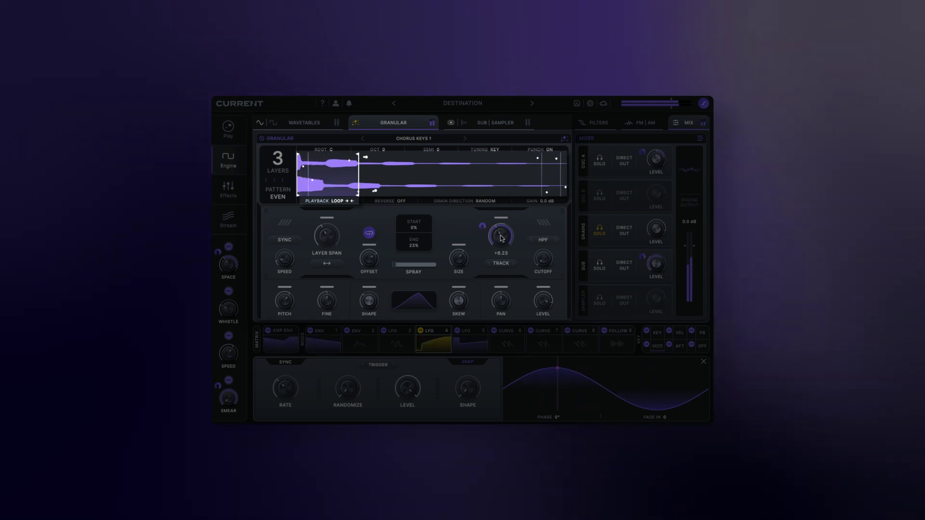
{"action": "mouse_move", "coordinate": [500, 236]}
{"action": "left_mouse_down"}
{"action": "mouse_move", "coordinate": [506, 213]}
{"action": "mouse_move", "coordinate": [502, 227]}
{"action": "left_mouse_up"}
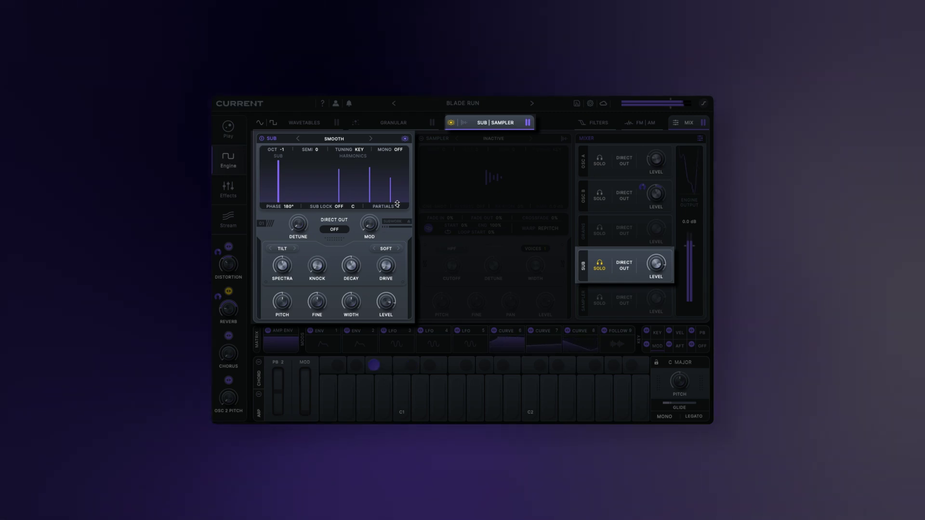
- Increase the number of partials in the Smooth sub oscillator to 8
{"action": "mouse_move", "coordinate": [386, 181]}
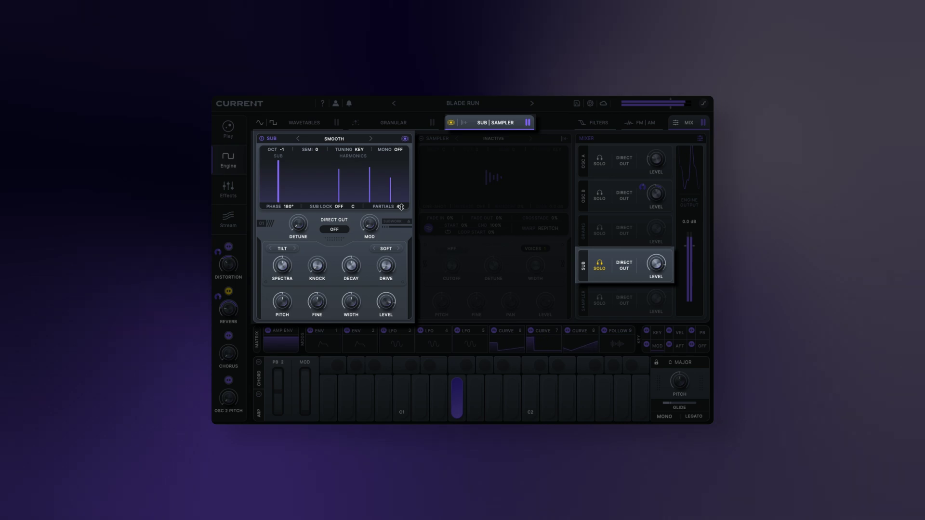
{"action": "left_click_drag", "start_coordinate": [401, 208], "coordinate": [407, 165]}
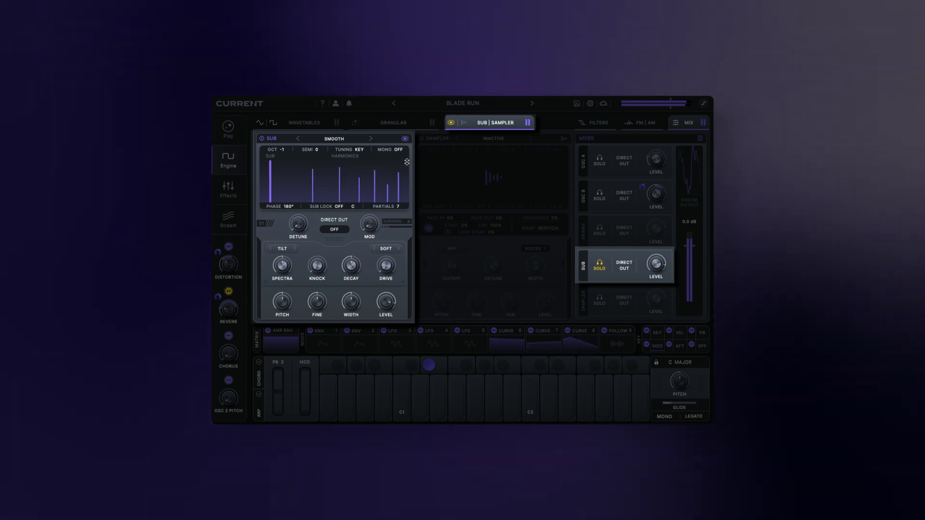
{"action": "left_click_drag", "start_coordinate": [408, 156], "coordinate": [407, 148]}
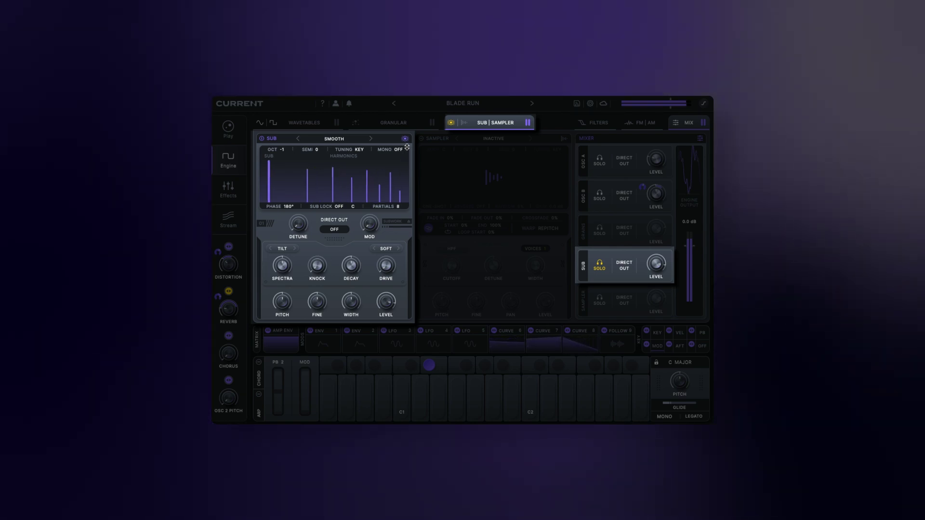
- Raise the mod amount of the sub oscillator
{"action": "mouse_move", "coordinate": [389, 268]}
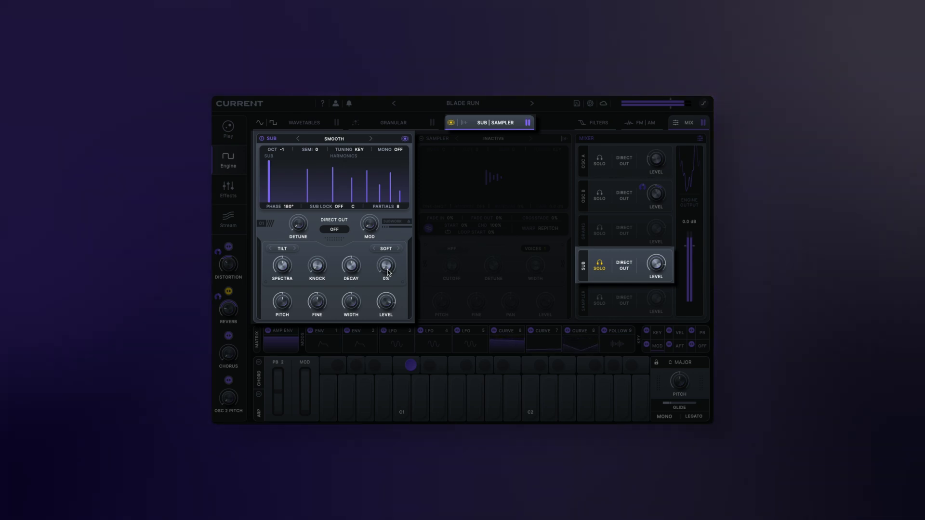
{"action": "mouse_move", "coordinate": [384, 233]}
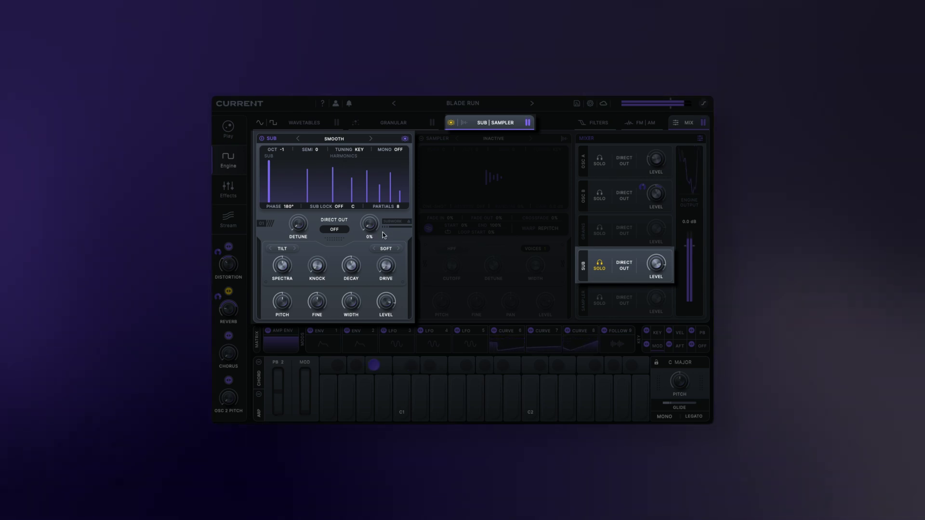
{"action": "left_click_drag", "start_coordinate": [374, 227], "coordinate": [373, 194]}
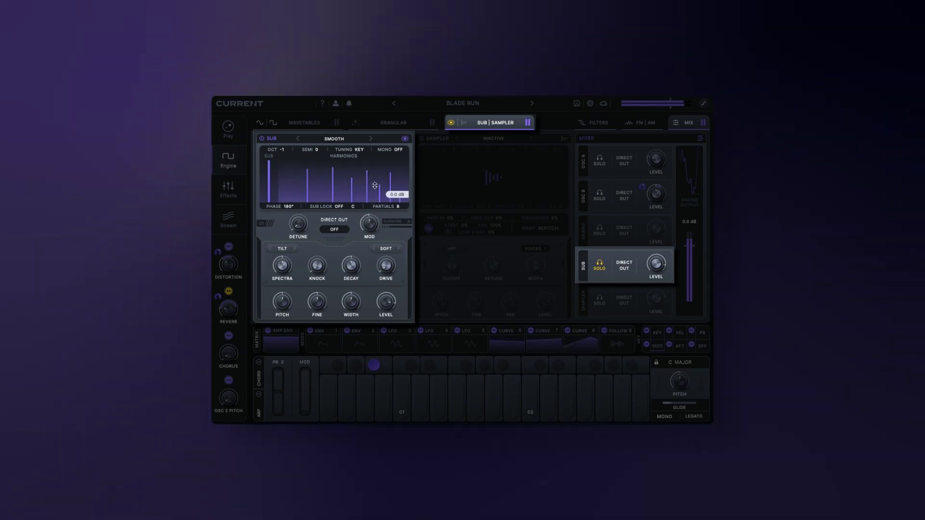
- Raise the sub oscillator's detune and adjust its spectra amount in Tilt mode
{"action": "mouse_move", "coordinate": [306, 232]}
{"action": "left_click_drag", "start_coordinate": [306, 232], "coordinate": [304, 221]}
{"action": "mouse_move", "coordinate": [365, 225]}
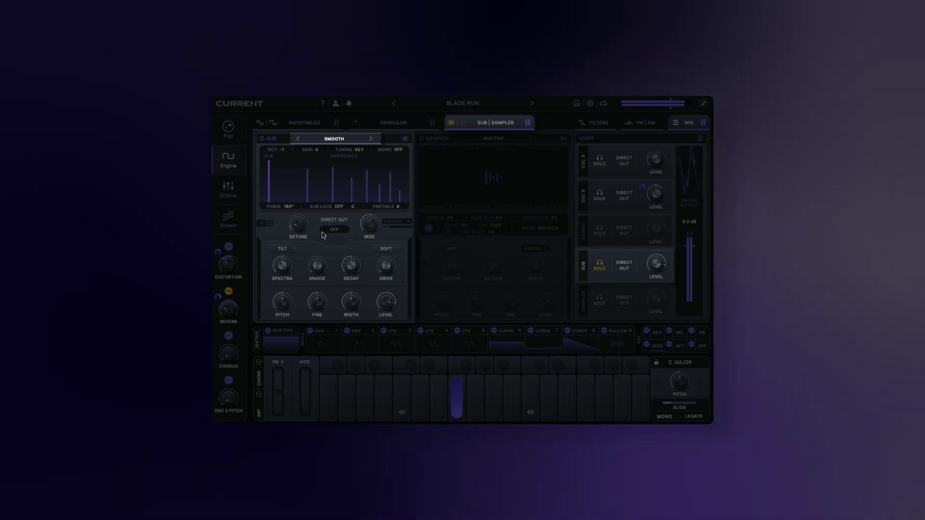
{"action": "left_click_drag", "start_coordinate": [297, 227], "coordinate": [299, 215]}
{"action": "mouse_move", "coordinate": [282, 258]}
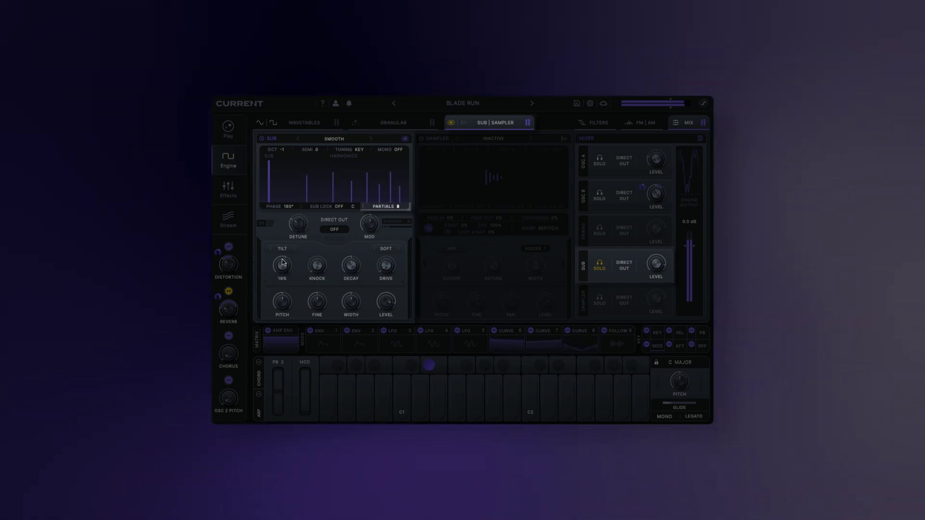
{"action": "left_click_drag", "start_coordinate": [282, 257], "coordinate": [313, 248]}
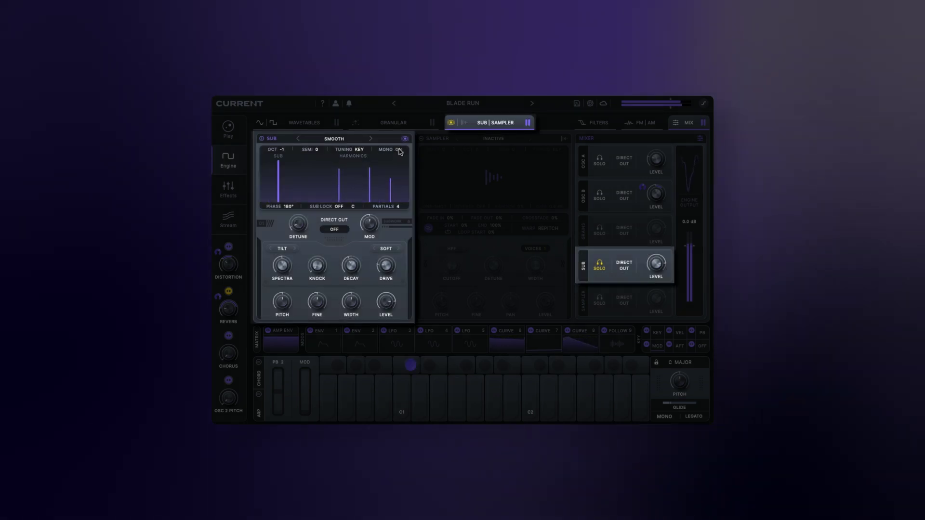
- Turn on Mono and Direct Out for the sub oscillator
{"action": "left_click", "coordinate": [399, 151]}
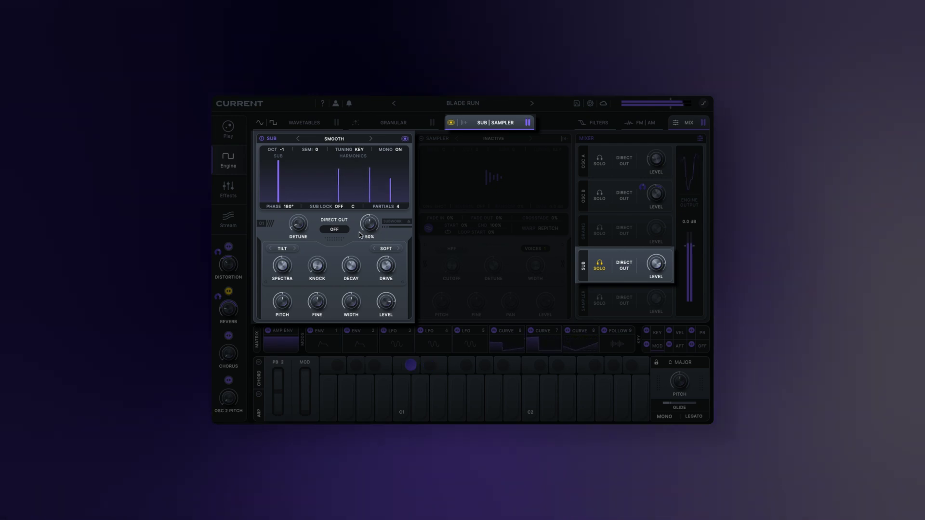
{"action": "left_click", "coordinate": [335, 231]}
{"action": "mouse_move", "coordinate": [384, 299]}
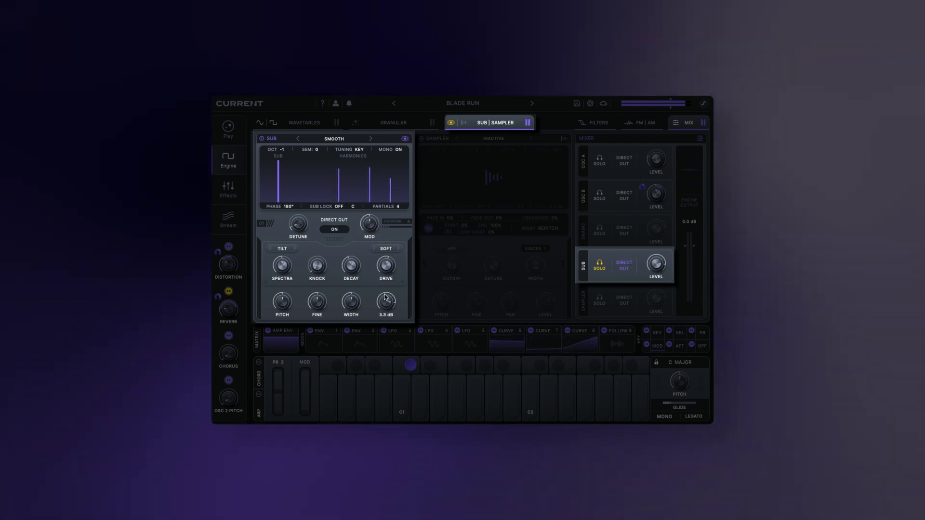
- Lower the sub oscillator's level and turn off its Direct Out
{"action": "left_click_drag", "start_coordinate": [384, 295], "coordinate": [384, 296]}
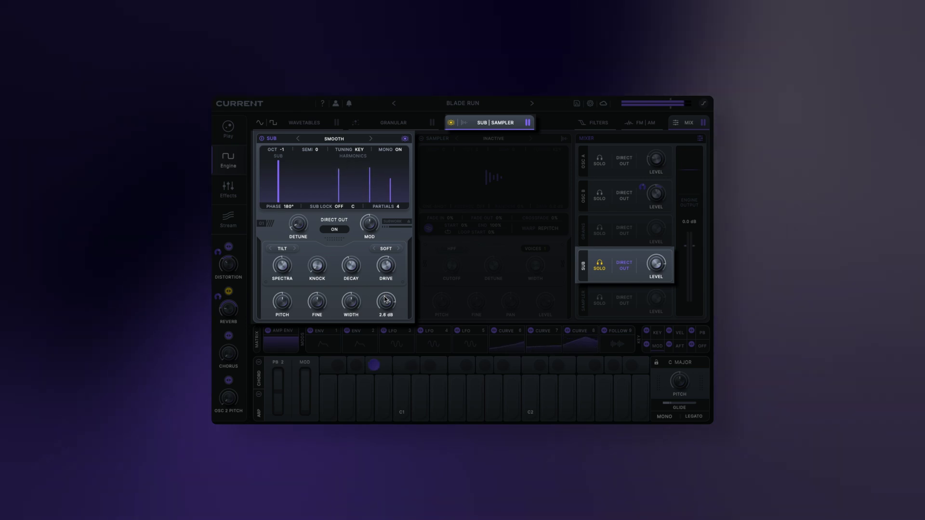
{"action": "left_click", "coordinate": [336, 230]}
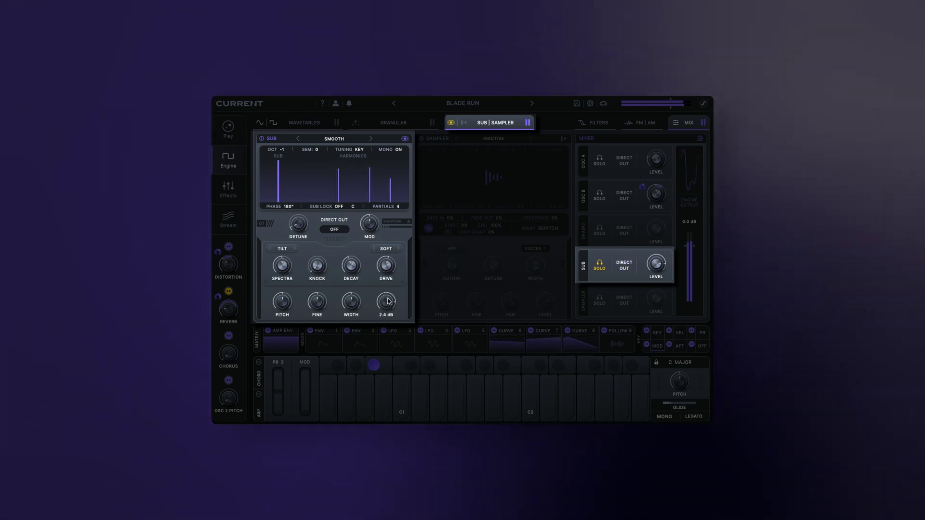
{"action": "left_click_drag", "start_coordinate": [389, 302], "coordinate": [387, 309]}
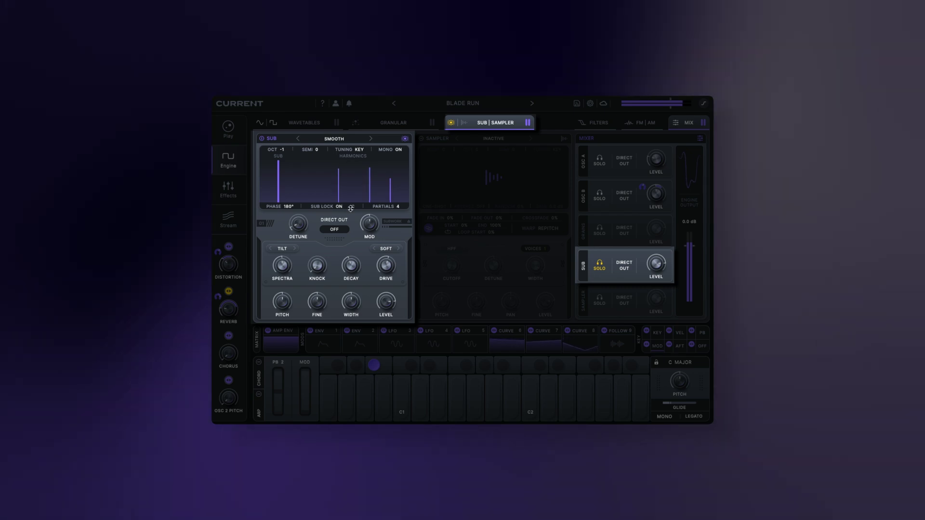
- Try changing the Sub Lock note of the sub oscillator and turn Sub Lock off
{"action": "left_click_drag", "start_coordinate": [353, 207], "coordinate": [358, 181]}
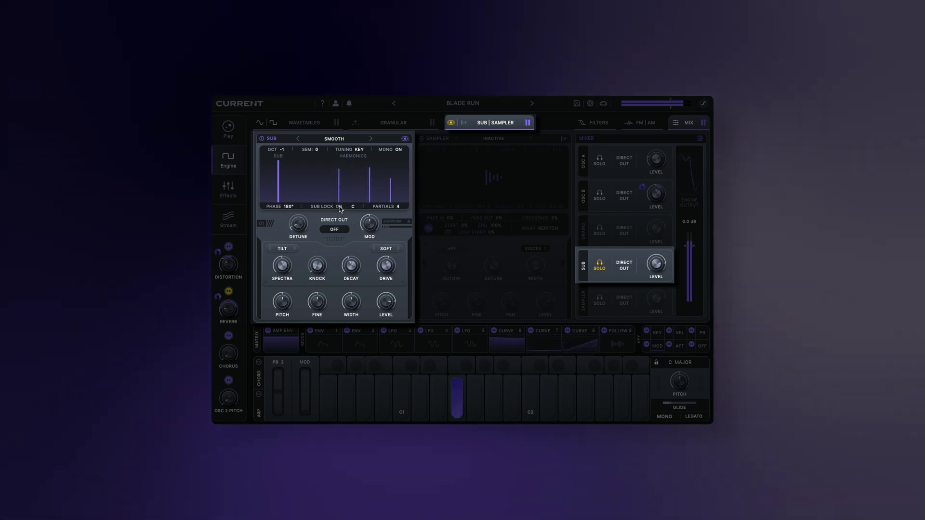
{"action": "left_click", "coordinate": [338, 206]}
{"action": "mouse_move", "coordinate": [388, 304]}
{"action": "mouse_move", "coordinate": [285, 270]}
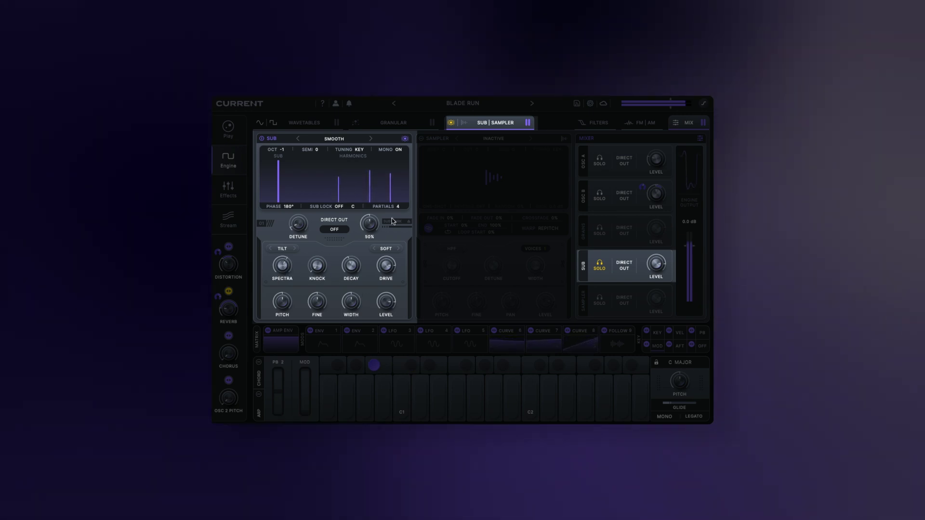
- Increase the sub oscillator's partials to 7 and raise its detune to about 43%
{"action": "left_click_drag", "start_coordinate": [399, 213], "coordinate": [401, 155]}
{"action": "mouse_move", "coordinate": [298, 228]}
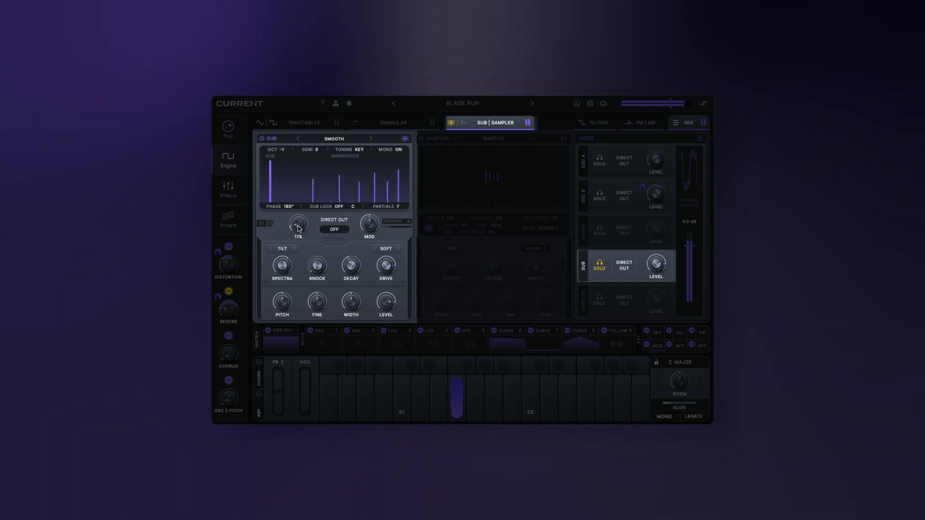
{"action": "left_click_drag", "start_coordinate": [299, 227], "coordinate": [305, 198]}
- Adjust the sub oscillator's spectra amount and reduce its mod and detune amounts
{"action": "left_click_drag", "start_coordinate": [283, 262], "coordinate": [285, 253]}
{"action": "left_click_drag", "start_coordinate": [365, 223], "coordinate": [368, 254]}
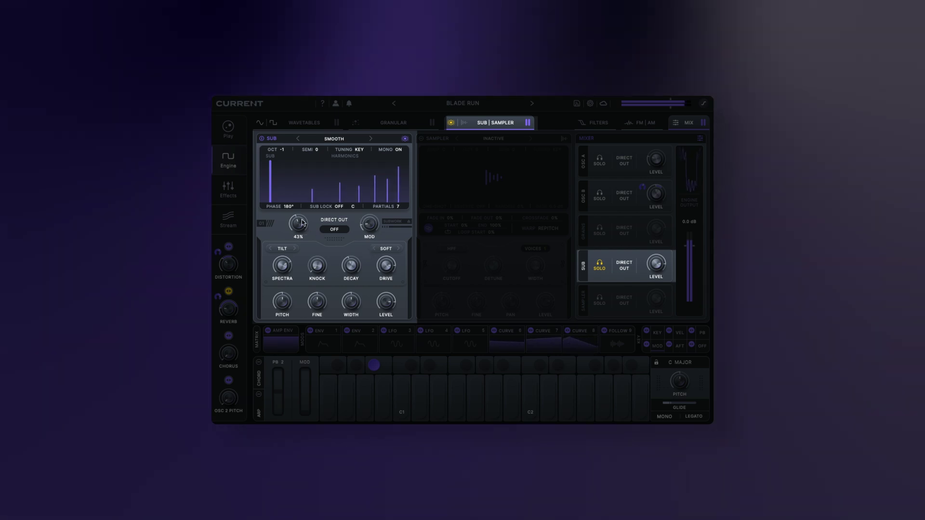
{"action": "left_click_drag", "start_coordinate": [299, 223], "coordinate": [298, 251]}
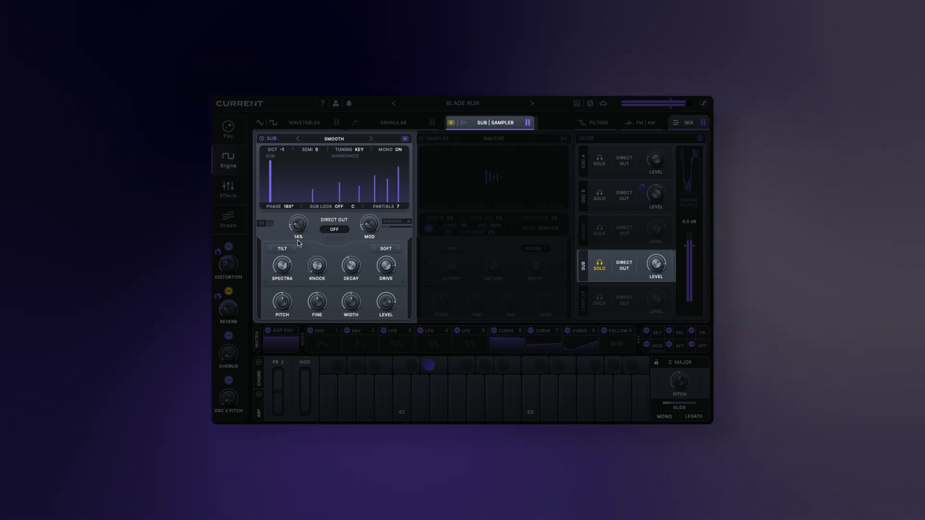
{"action": "left_click_drag", "start_coordinate": [304, 217], "coordinate": [300, 248]}
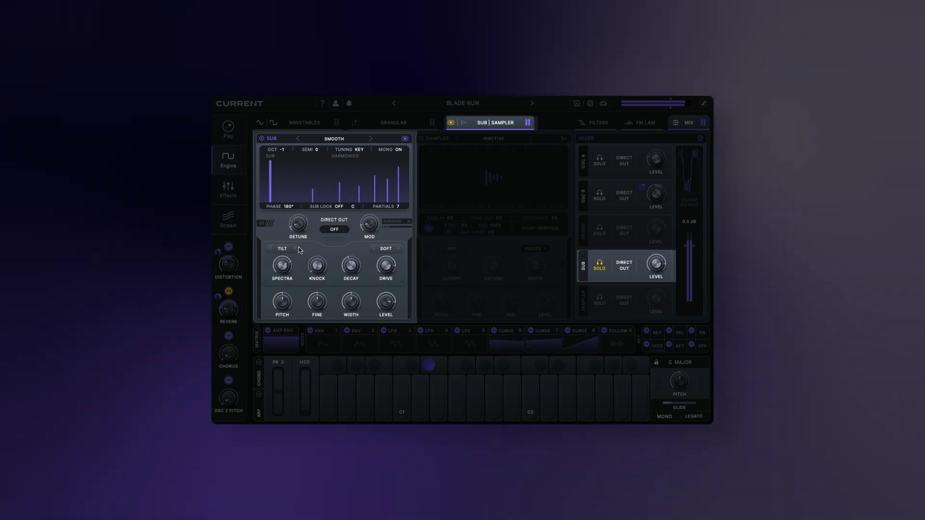
- Switch the sub oscillator's spectra mode to Even and adjust the spectra amount with the detune at about 21%
{"action": "left_click", "coordinate": [288, 250]}
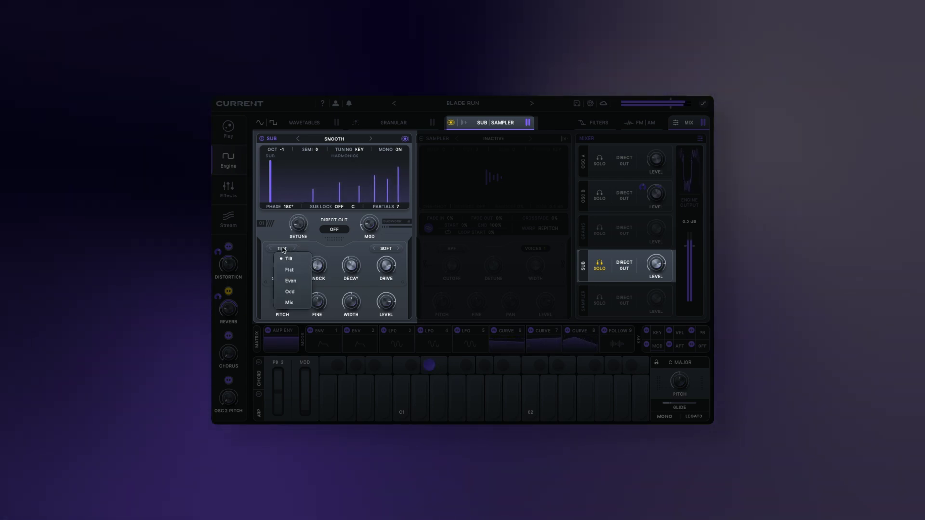
{"action": "left_click", "coordinate": [288, 284]}
{"action": "mouse_move", "coordinate": [297, 225]}
{"action": "left_mouse_down"}
{"action": "mouse_move", "coordinate": [305, 204]}
{"action": "mouse_move", "coordinate": [301, 228]}
{"action": "left_mouse_up"}
{"action": "mouse_move", "coordinate": [284, 265]}
{"action": "left_mouse_down"}
{"action": "mouse_move", "coordinate": [284, 283]}
{"action": "mouse_move", "coordinate": [283, 265]}
{"action": "left_mouse_up"}
{"action": "mouse_move", "coordinate": [293, 233]}
{"action": "left_mouse_down"}
{"action": "mouse_move", "coordinate": [295, 212]}
{"action": "mouse_move", "coordinate": [292, 219]}
{"action": "left_mouse_up"}
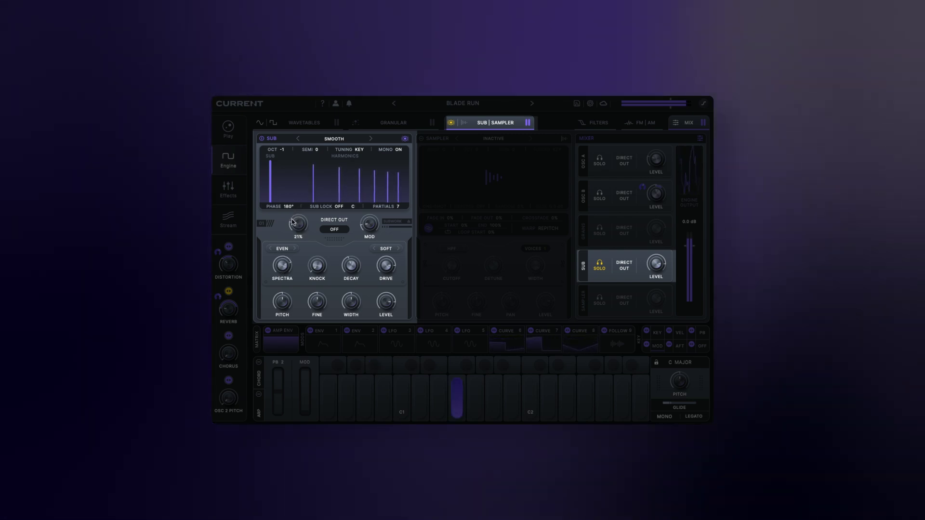
{"action": "left_click_drag", "start_coordinate": [283, 259], "coordinate": [283, 267]}
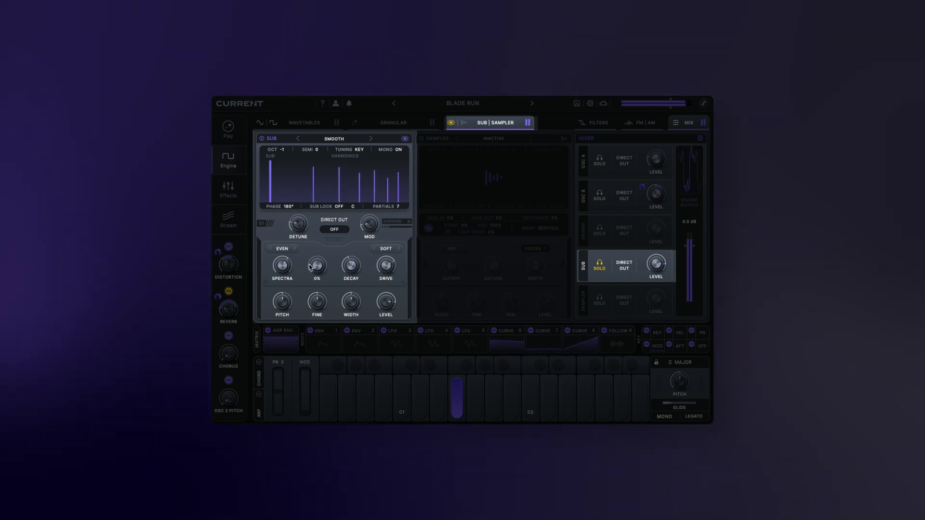
- Try different knock and decay amounts on the sub oscillator
{"action": "left_click_drag", "start_coordinate": [284, 268], "coordinate": [326, 212]}
{"action": "left_click_drag", "start_coordinate": [350, 262], "coordinate": [351, 223]}
{"action": "left_click_drag", "start_coordinate": [314, 263], "coordinate": [317, 310]}
{"action": "mouse_move", "coordinate": [353, 266]}
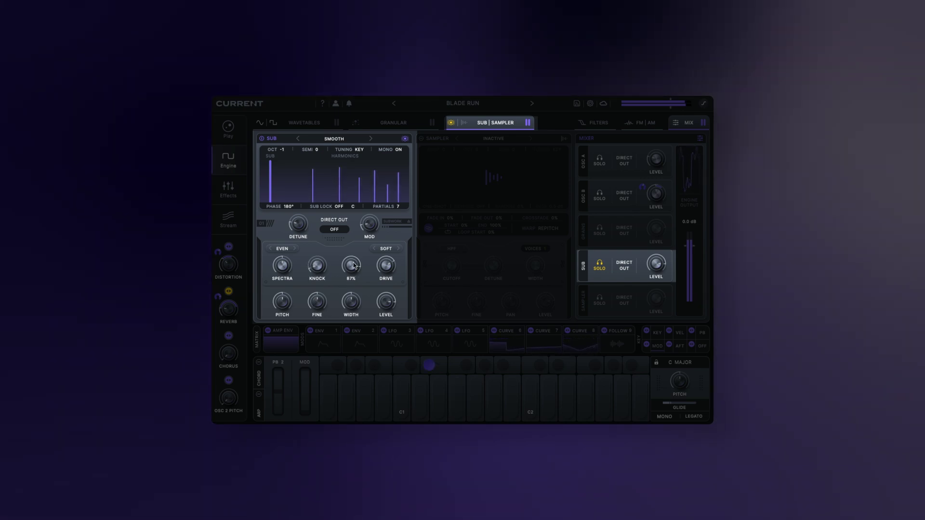
{"action": "left_click_drag", "start_coordinate": [353, 268], "coordinate": [316, 202]}
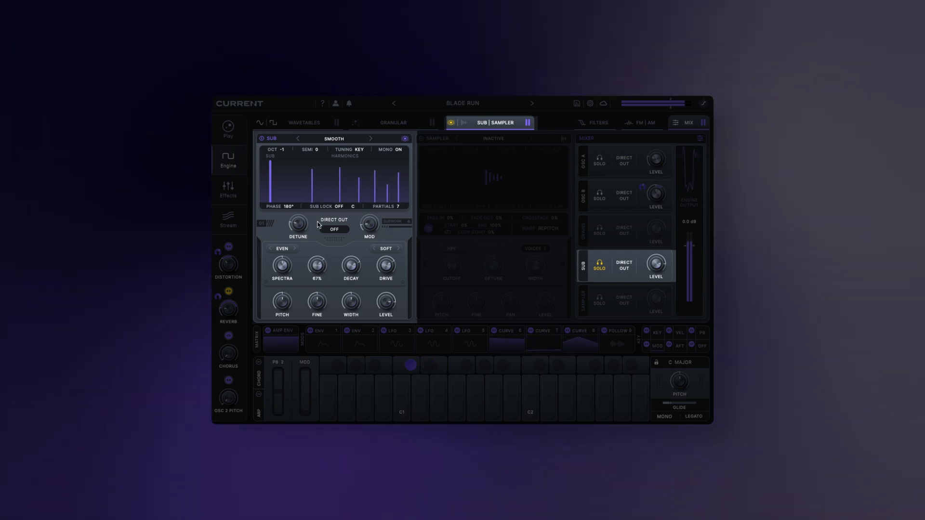
- Change the sub oscillator's drive type to Fold and lower the drive to about 22%
{"action": "left_click", "coordinate": [386, 248]}
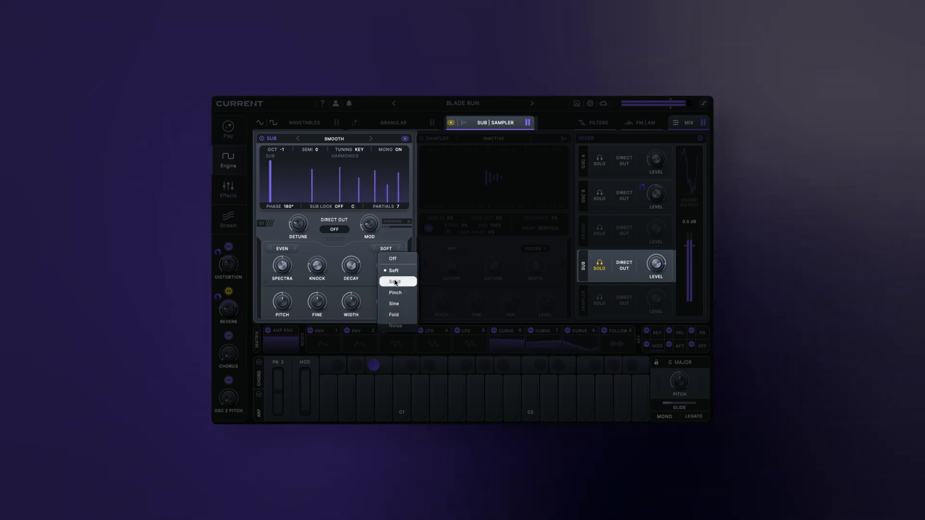
{"action": "left_click", "coordinate": [392, 314]}
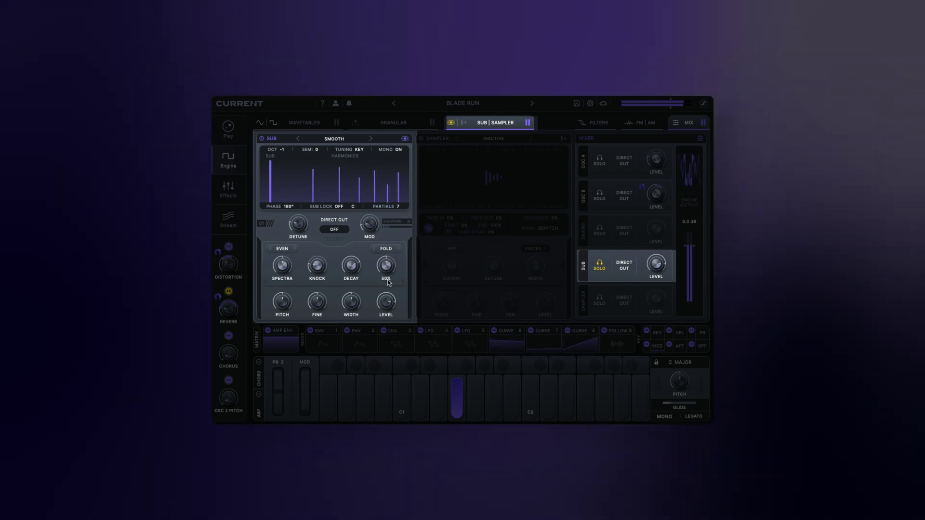
{"action": "left_click_drag", "start_coordinate": [389, 283], "coordinate": [384, 298]}
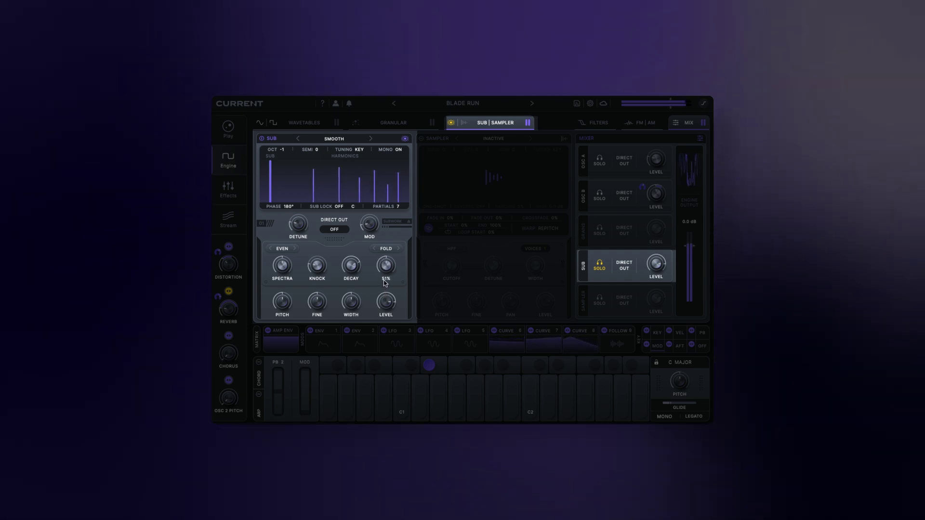
{"action": "left_click_drag", "start_coordinate": [385, 283], "coordinate": [384, 291]}
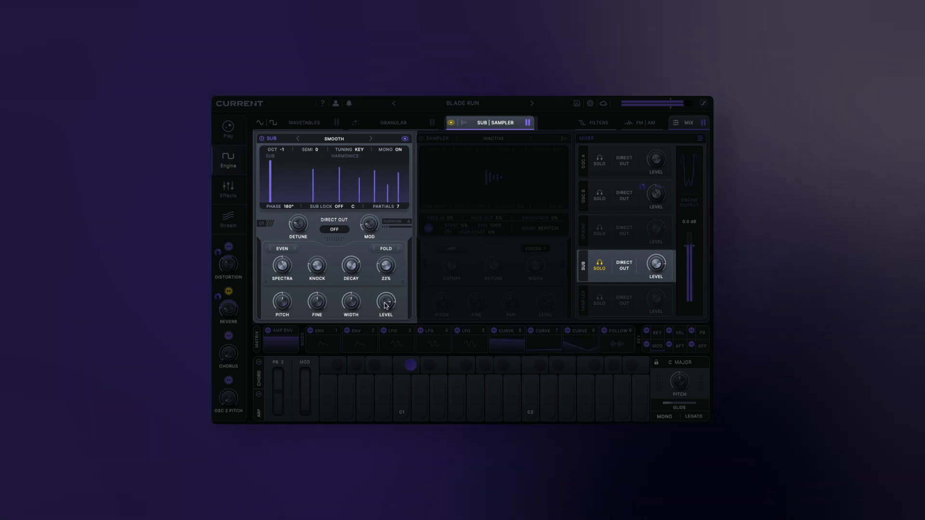
- Raise and fine-tune the Fold drive amount of the sub oscillator
{"action": "left_click_drag", "start_coordinate": [386, 296], "coordinate": [388, 278]}
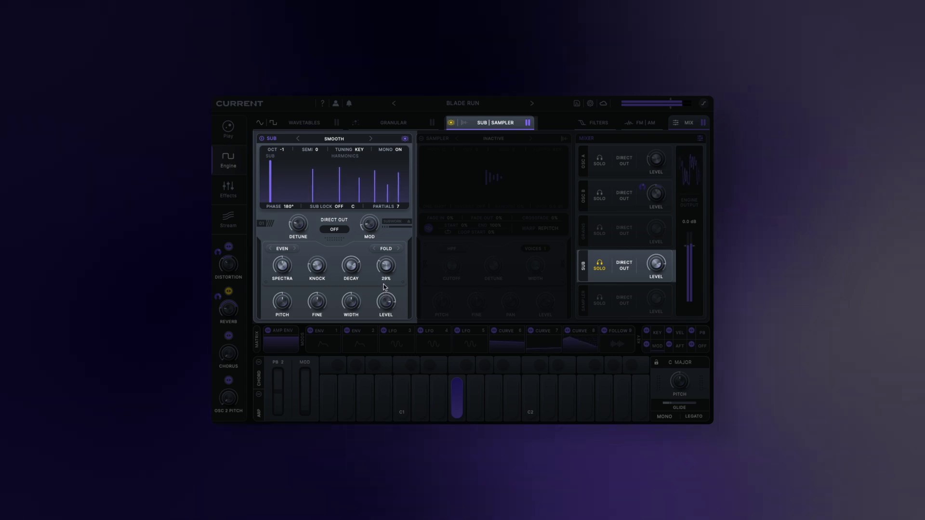
{"action": "left_click_drag", "start_coordinate": [385, 285], "coordinate": [387, 268]}
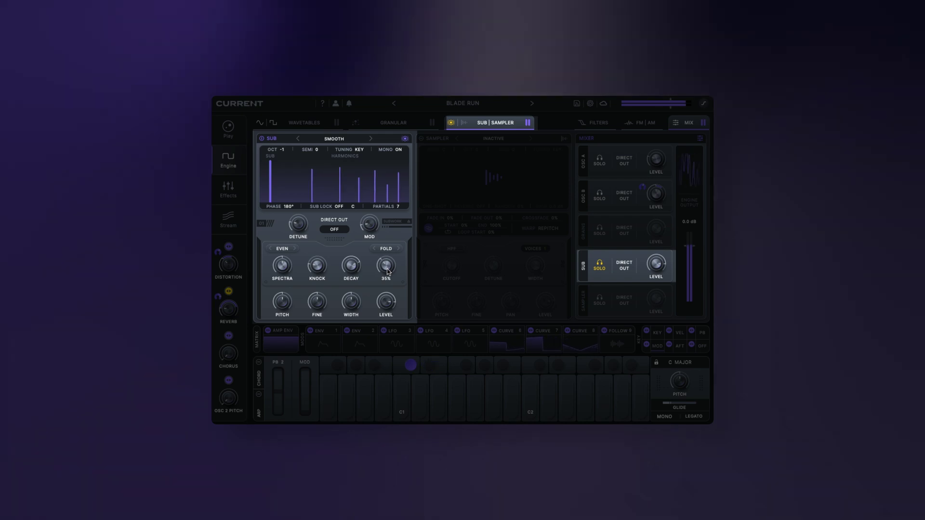
{"action": "left_click_drag", "start_coordinate": [387, 269], "coordinate": [389, 272]}
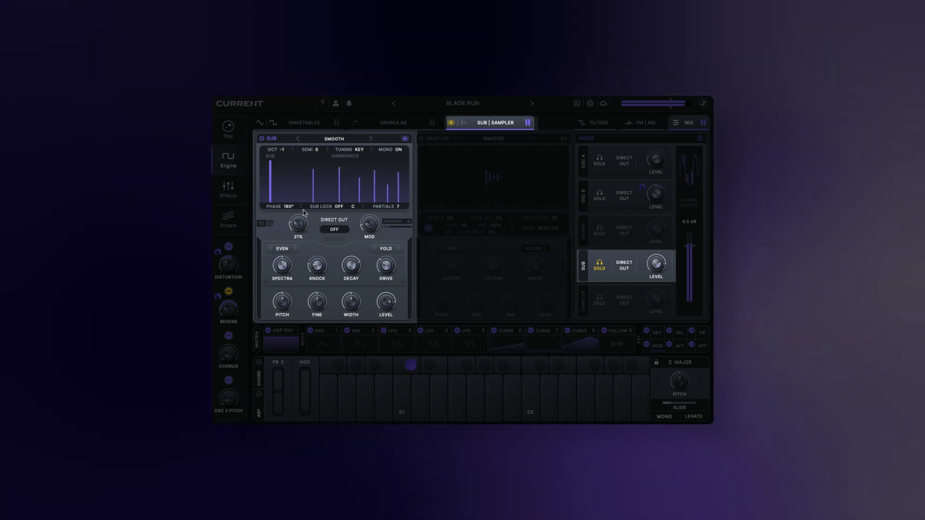
{"action": "mouse_move", "coordinate": [386, 264]}
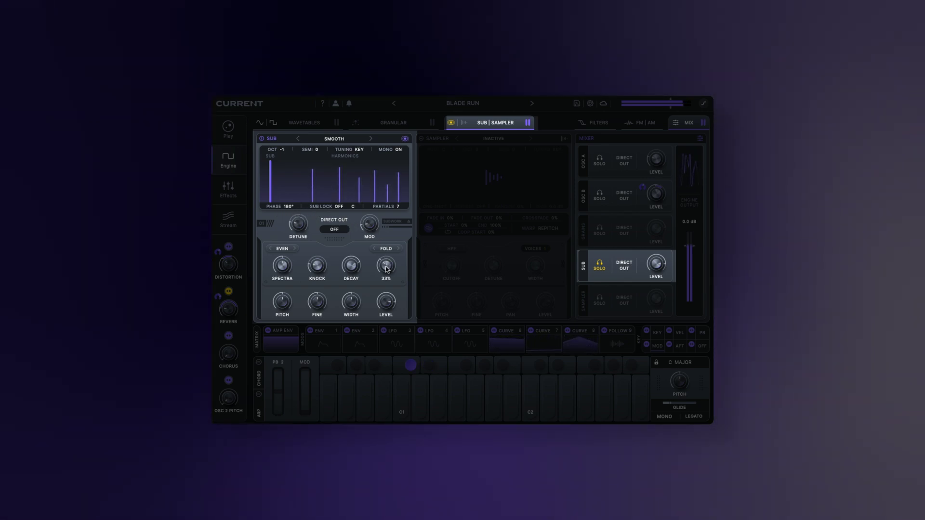
{"action": "left_click_drag", "start_coordinate": [386, 265], "coordinate": [387, 254]}
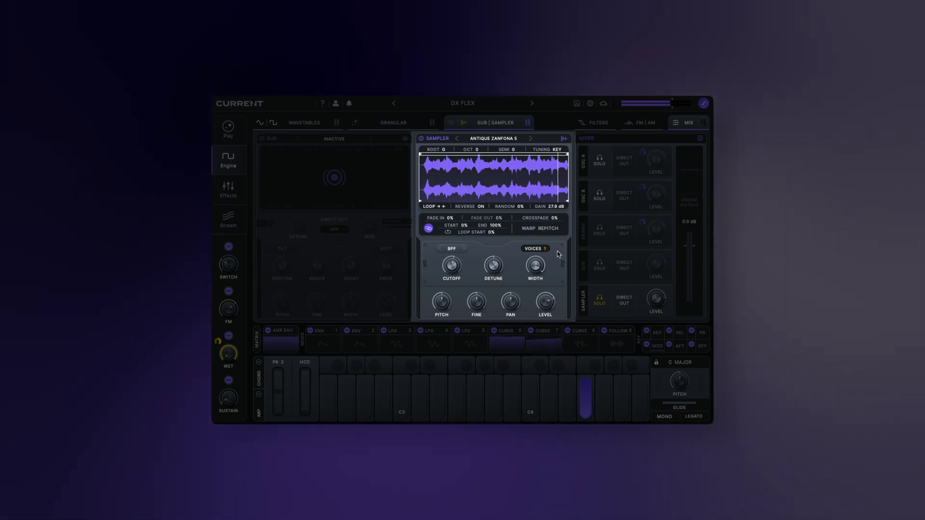
- Lower the sampler's level and turn off the link between its sample start and loop start
{"action": "mouse_move", "coordinate": [546, 305]}
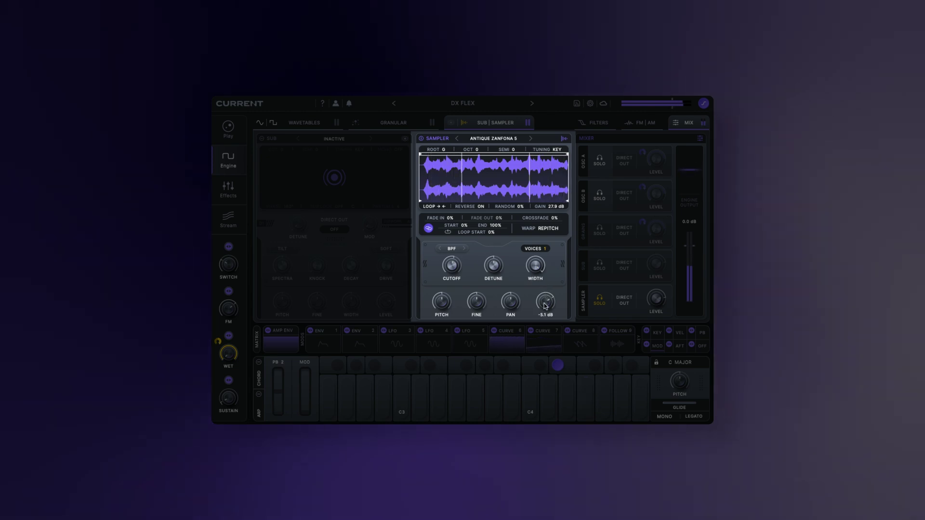
{"action": "left_click_drag", "start_coordinate": [545, 305], "coordinate": [544, 318]}
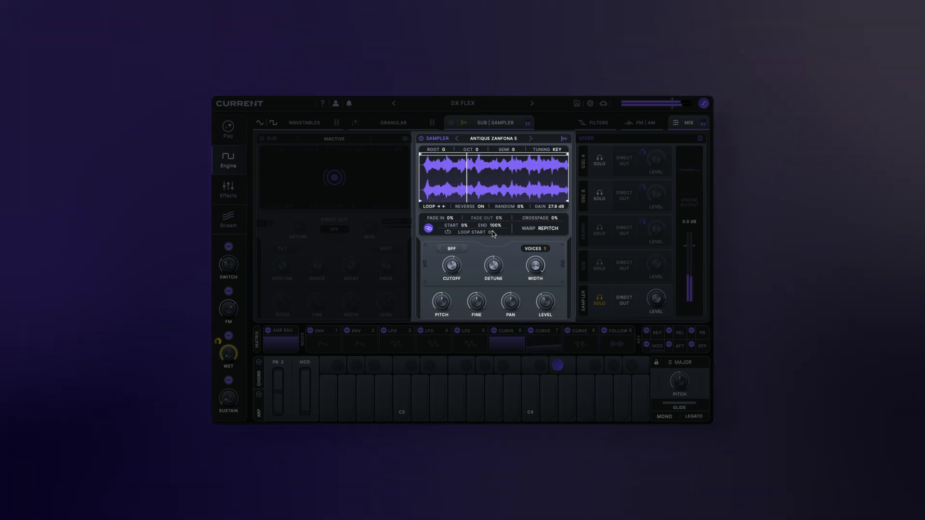
{"action": "left_click", "coordinate": [427, 229]}
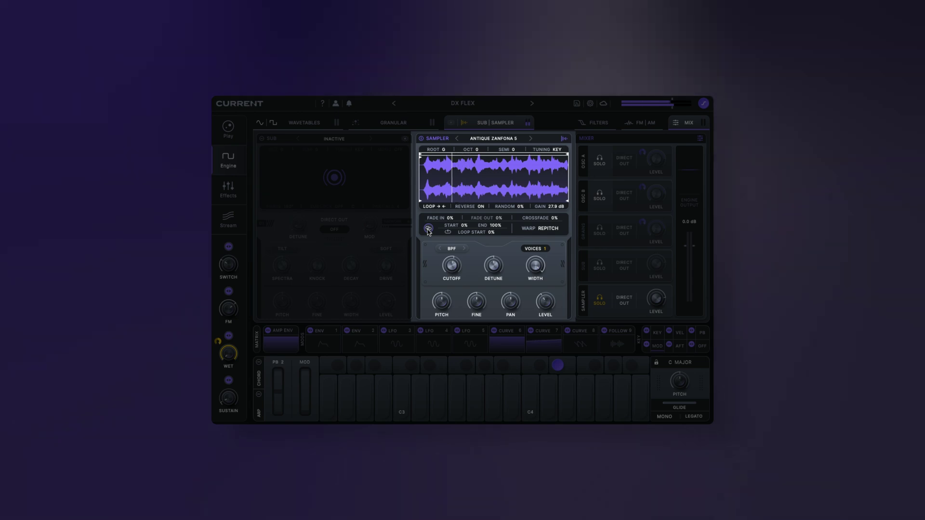
{"action": "mouse_move", "coordinate": [520, 207]}
{"action": "left_mouse_down"}
{"action": "mouse_move", "coordinate": [526, 170]}
{"action": "mouse_move", "coordinate": [525, 218]}
{"action": "left_mouse_up"}
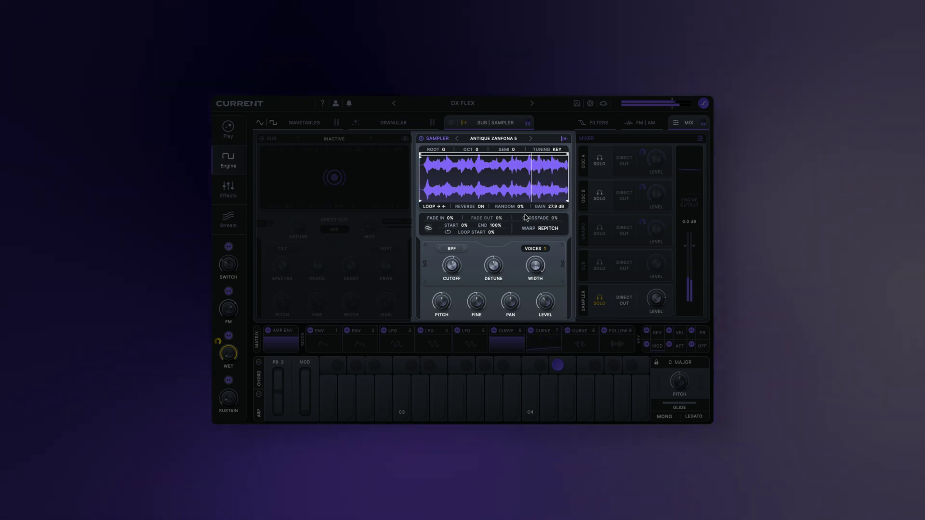
- Keep the sampler's Warp mode on Repitch, and adjust the detune and raise the number of voices
{"action": "left_click", "coordinate": [545, 229]}
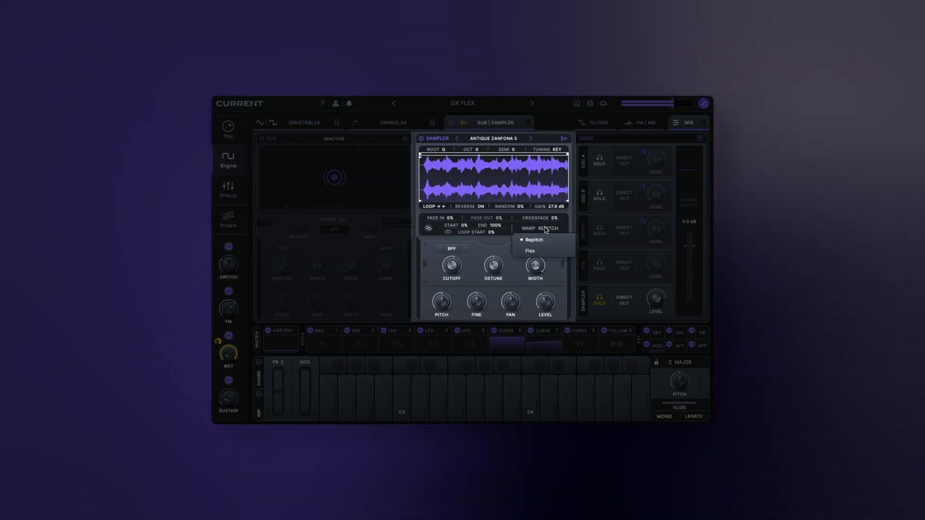
{"action": "left_click", "coordinate": [544, 228]}
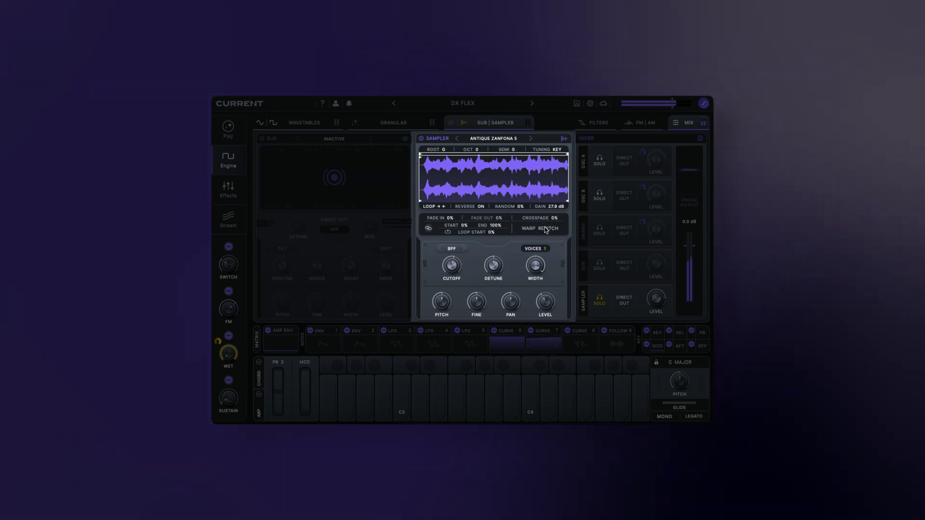
{"action": "left_click", "coordinate": [544, 228]}
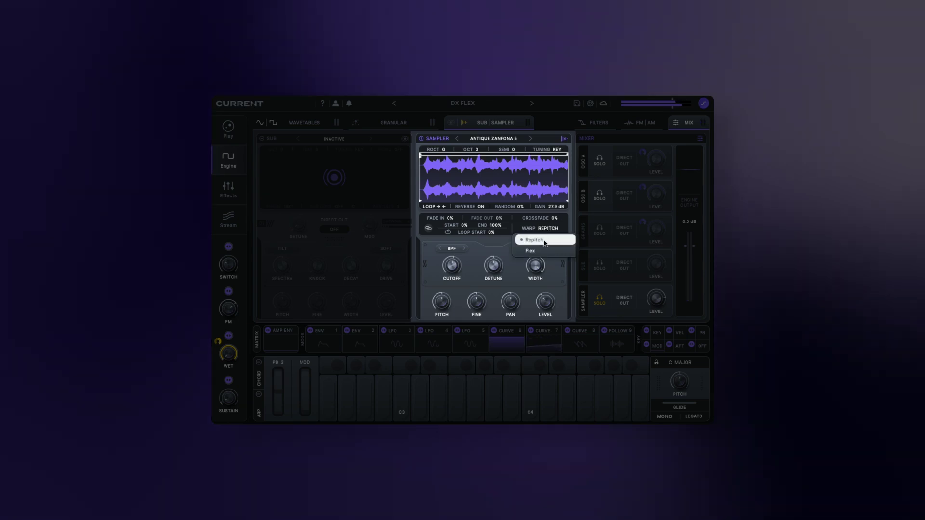
{"action": "left_click", "coordinate": [545, 241]}
{"action": "left_click_drag", "start_coordinate": [497, 266], "coordinate": [503, 277]}
{"action": "left_click_drag", "start_coordinate": [545, 248], "coordinate": [550, 228]}
- Switch the sampler's Warp mode to Flex and sweep the Free playback speed up to about 230% and back down
{"action": "left_click", "coordinate": [547, 232]}
{"action": "left_click", "coordinate": [543, 255]}
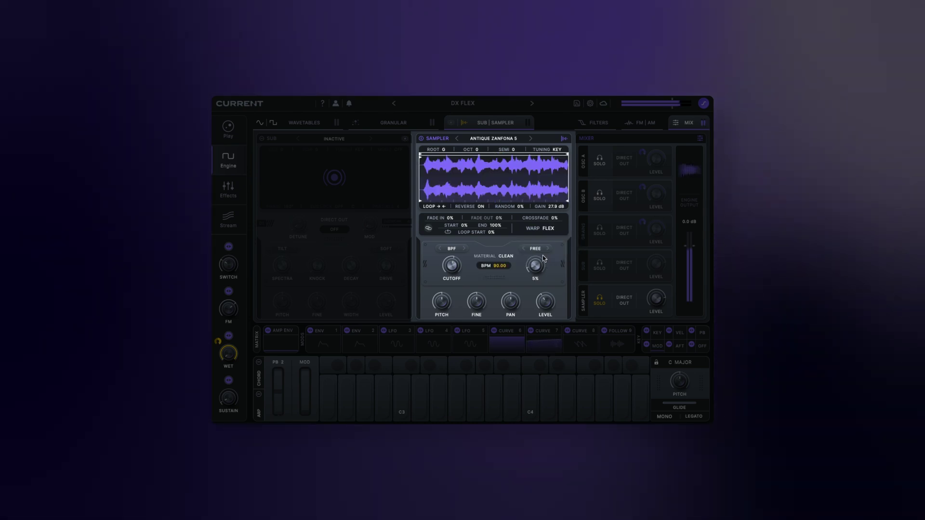
{"action": "left_click_drag", "start_coordinate": [543, 256], "coordinate": [539, 218]}
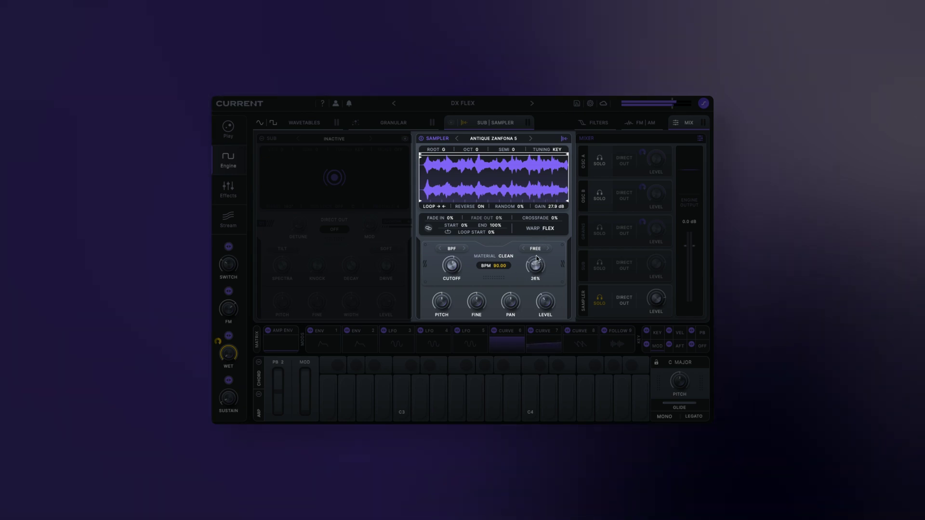
{"action": "left_click_drag", "start_coordinate": [536, 261], "coordinate": [538, 257]}
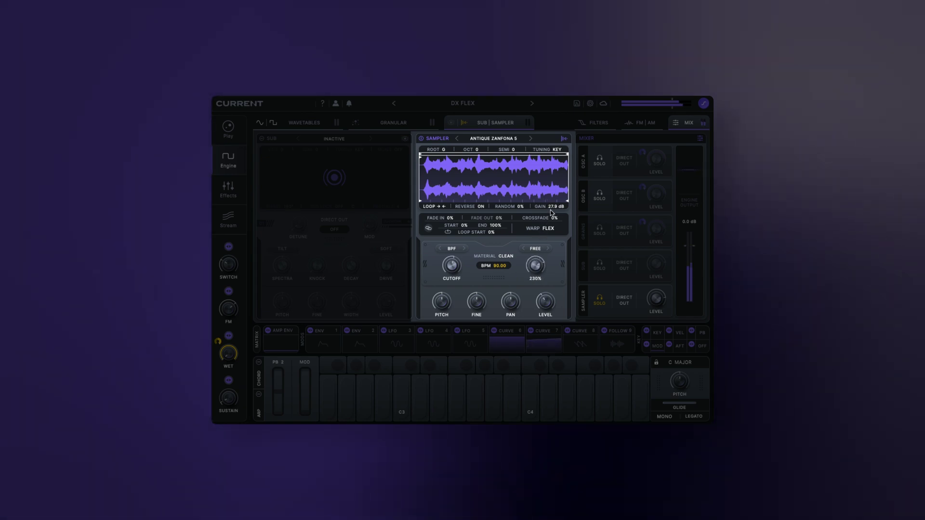
{"action": "left_click_drag", "start_coordinate": [556, 205], "coordinate": [575, 257]}
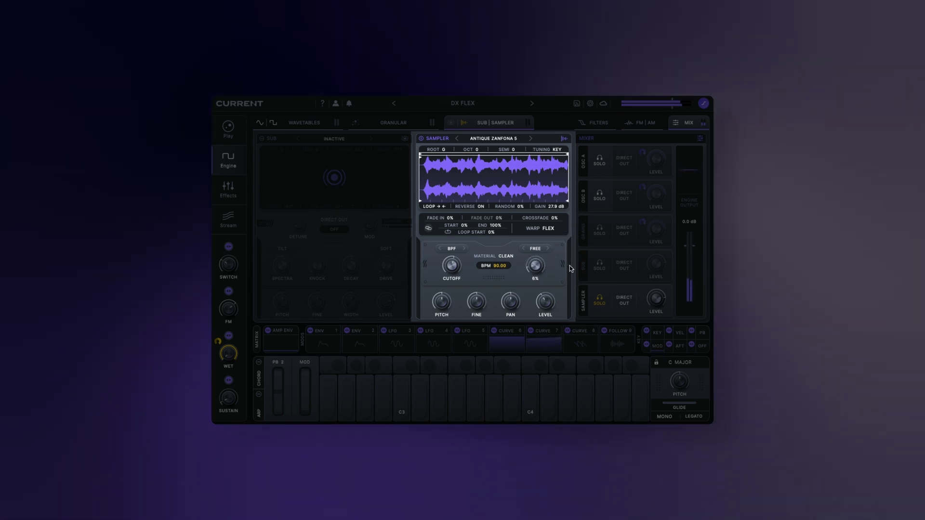
- Set the sampler's Warp mode back to Repitch and reduce the voices to 2
{"action": "left_click", "coordinate": [552, 235]}
{"action": "left_click", "coordinate": [546, 244]}
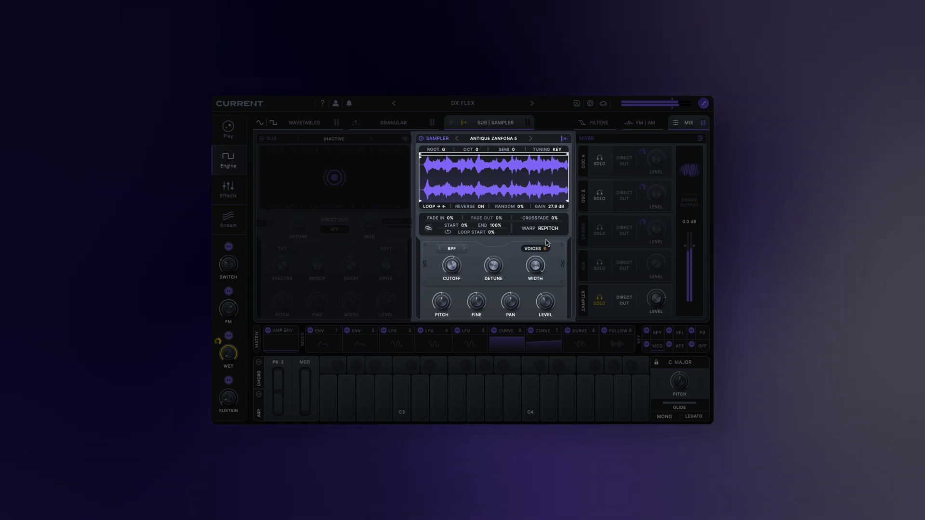
{"action": "mouse_move", "coordinate": [545, 248]}
{"action": "left_mouse_down"}
{"action": "mouse_move", "coordinate": [545, 260]}
{"action": "mouse_move", "coordinate": [500, 263]}
{"action": "mouse_move", "coordinate": [499, 275]}
{"action": "mouse_move", "coordinate": [495, 258]}
{"action": "mouse_move", "coordinate": [547, 240]}
{"action": "mouse_move", "coordinate": [546, 263]}
{"action": "left_mouse_up"}
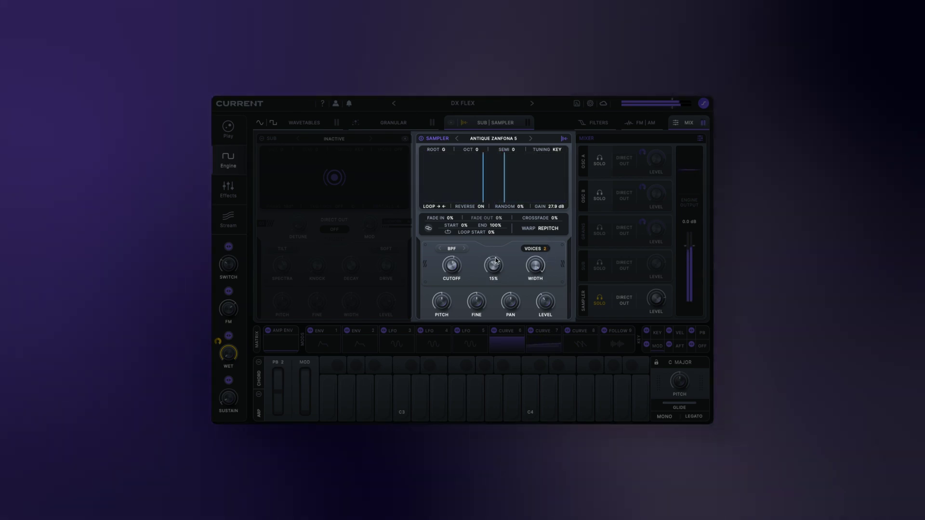
- Adjust the sampler's detune and width in Repitch mode, keeping the voices at 2
{"action": "left_click_drag", "start_coordinate": [545, 248], "coordinate": [548, 234]}
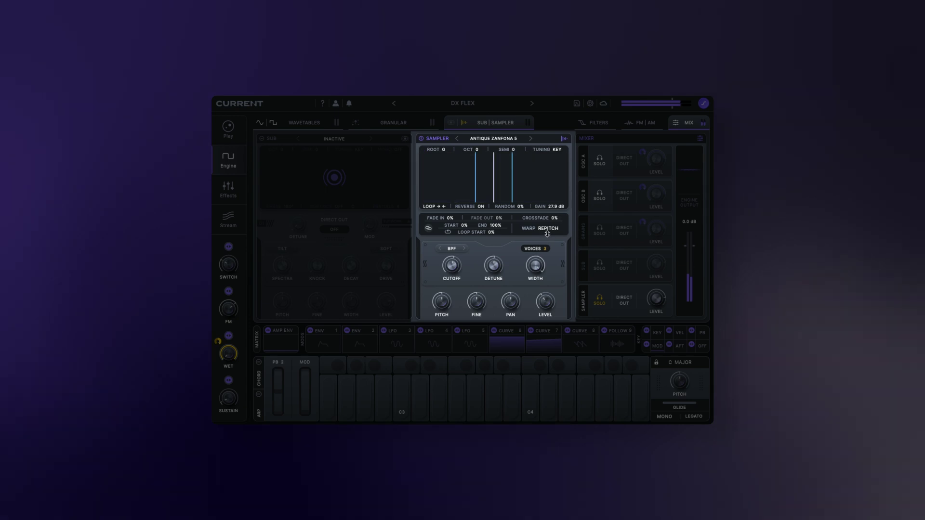
{"action": "left_click_drag", "start_coordinate": [496, 264], "coordinate": [495, 275]}
{"action": "left_click_drag", "start_coordinate": [546, 248], "coordinate": [496, 278]}
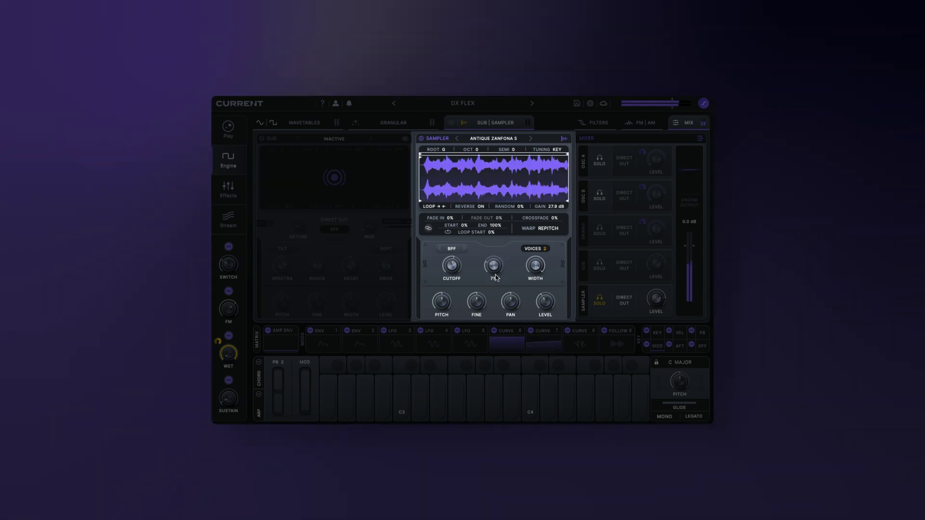
{"action": "left_click_drag", "start_coordinate": [533, 267], "coordinate": [516, 317]}
{"action": "left_click_drag", "start_coordinate": [494, 266], "coordinate": [538, 273]}
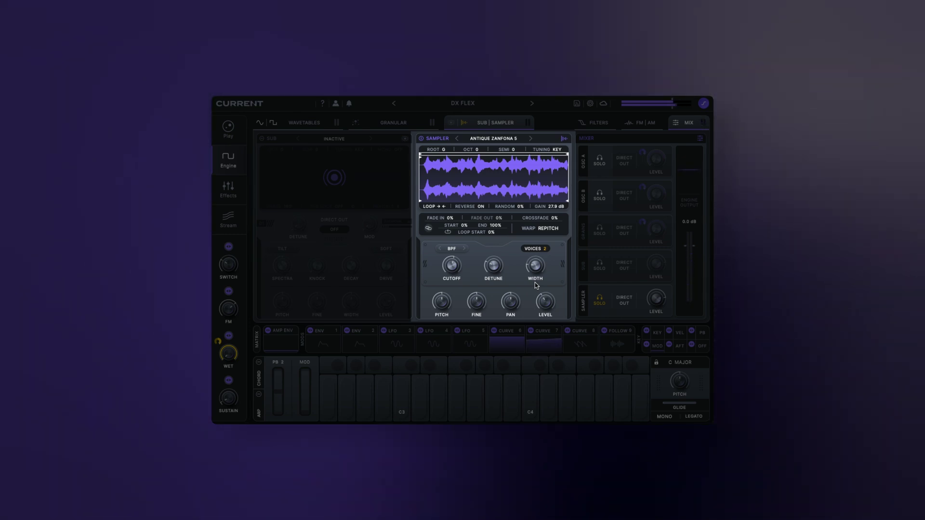
- Switch the sampler's Warp mode to Flex and look through the speed mode and Material choices, keeping Free and Clean
{"action": "left_click", "coordinate": [551, 229]}
{"action": "left_click", "coordinate": [546, 249]}
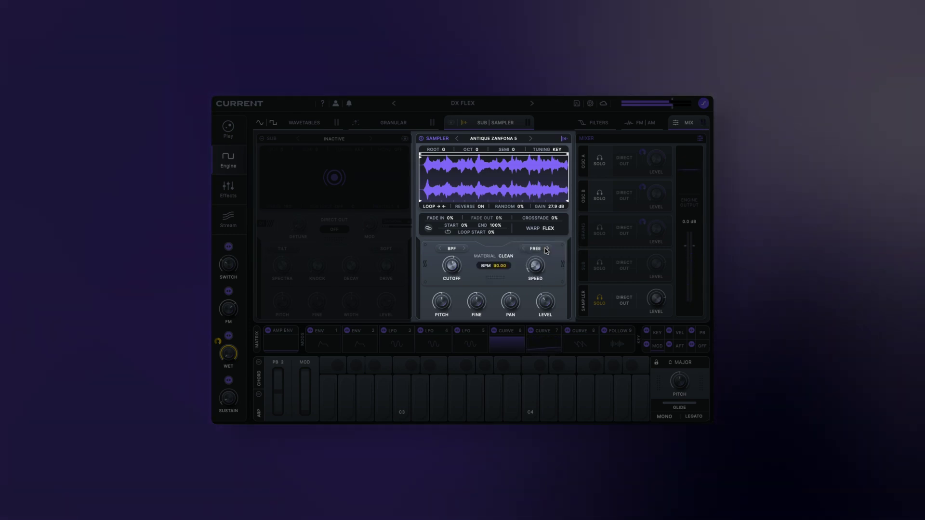
{"action": "left_click", "coordinate": [535, 249]}
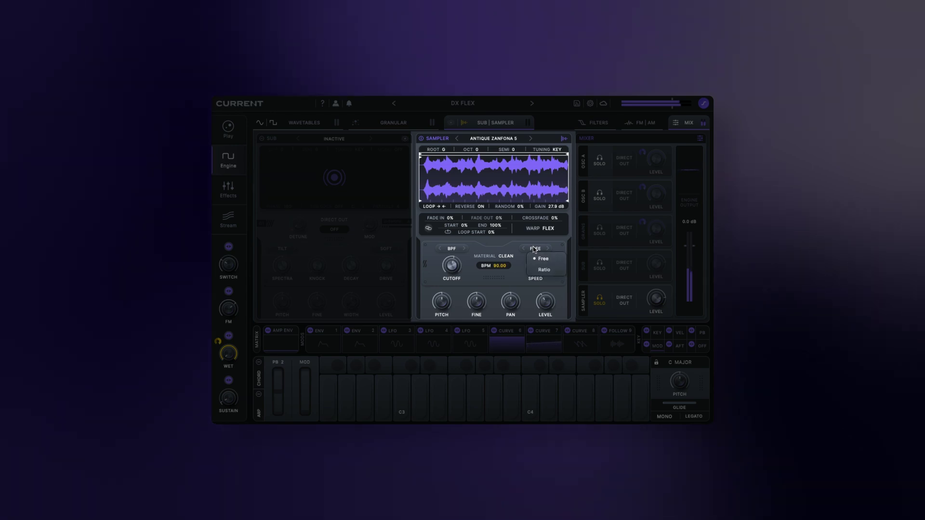
{"action": "left_click", "coordinate": [520, 250]}
{"action": "left_click", "coordinate": [506, 256]}
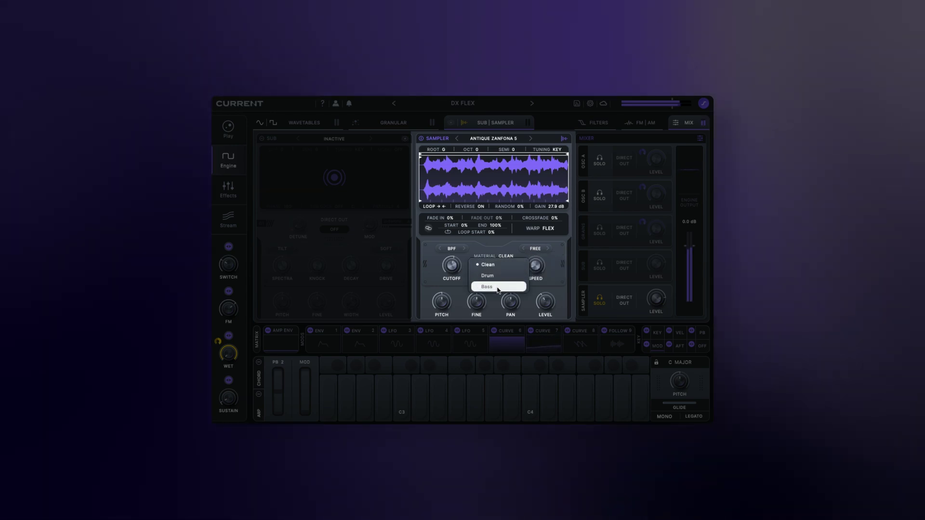
{"action": "left_click", "coordinate": [493, 245]}
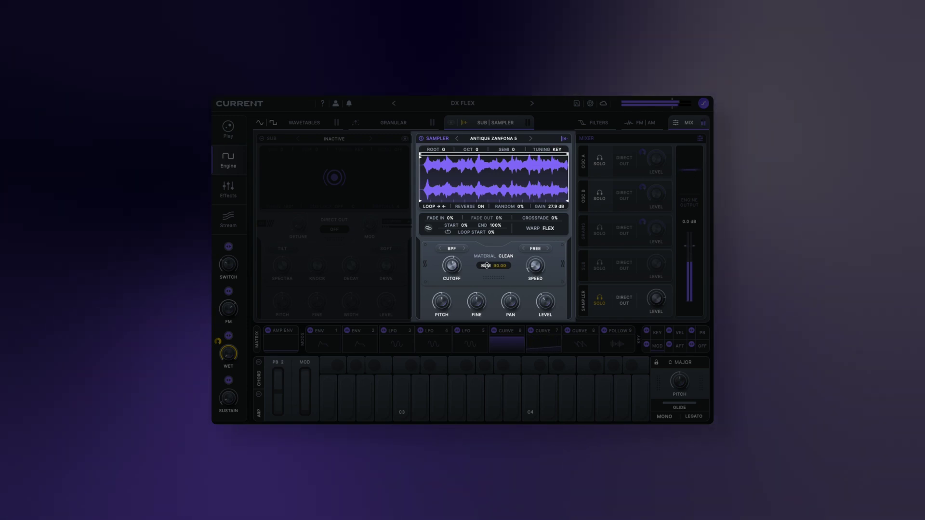
- Sweep the sampler's Free playback speed between about 3% and 210%
{"action": "mouse_move", "coordinate": [532, 268]}
{"action": "left_click_drag", "start_coordinate": [538, 267], "coordinate": [537, 265]}
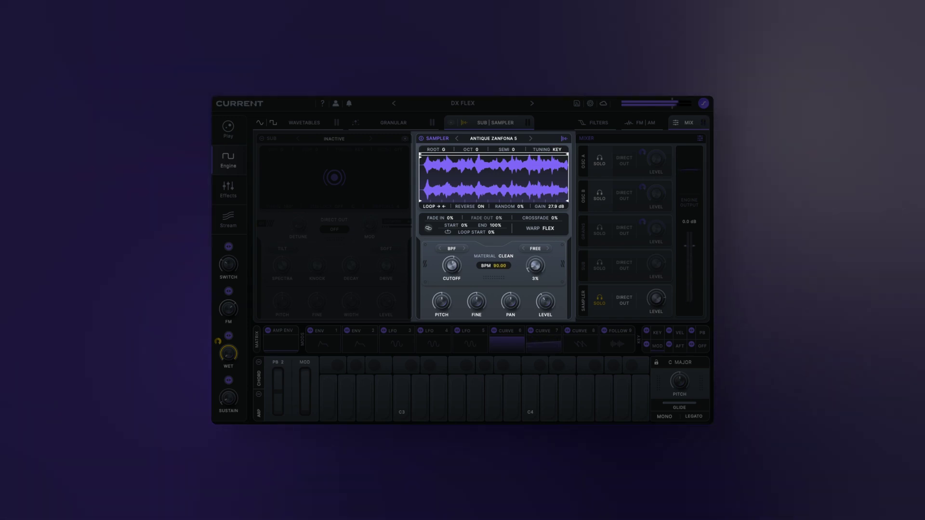
{"action": "left_click_drag", "start_coordinate": [547, 232], "coordinate": [551, 216]}
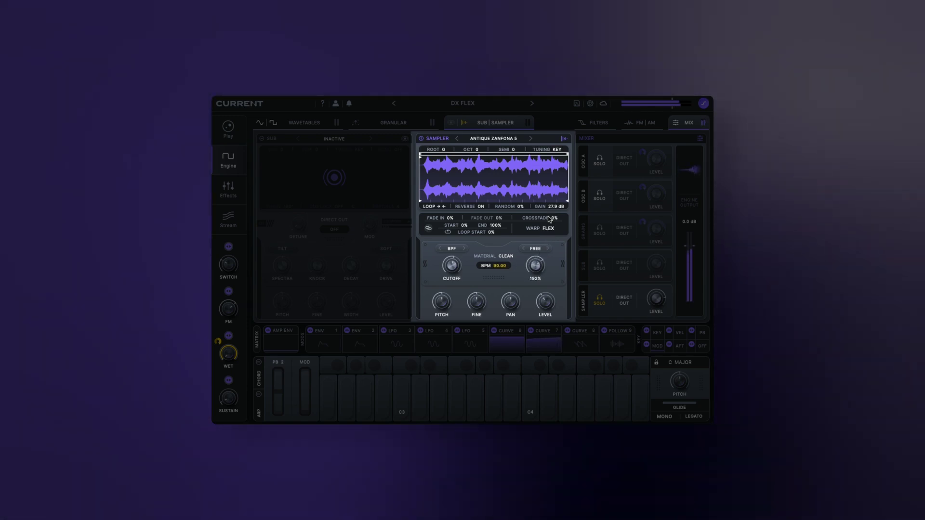
{"action": "left_click_drag", "start_coordinate": [547, 218], "coordinate": [535, 258]}
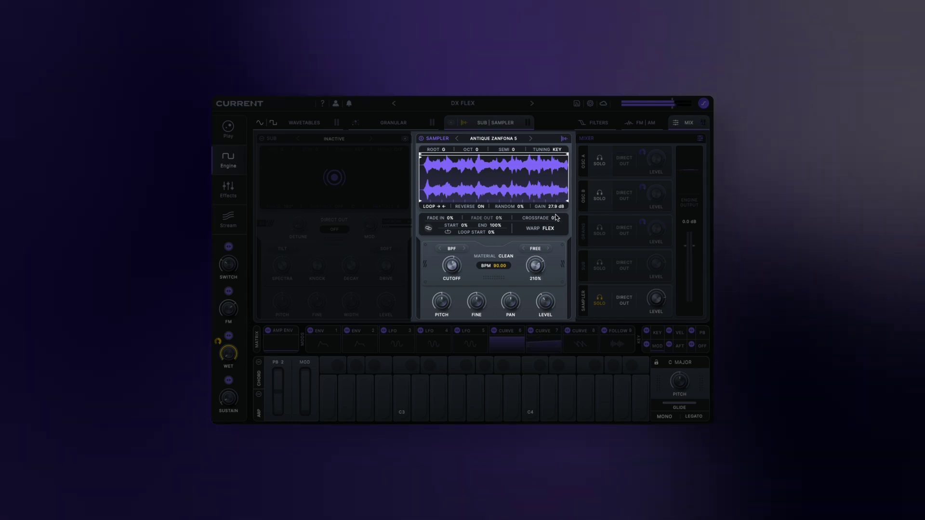
- Change the sampler's speed mode to Ratio and vary the speed between x 1 and x 3
{"action": "left_click", "coordinate": [536, 249]}
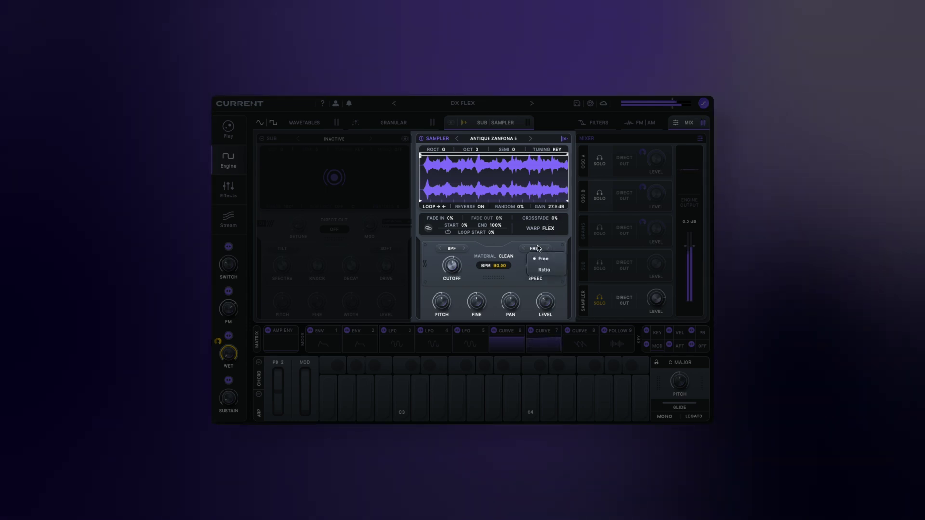
{"action": "left_click", "coordinate": [550, 274]}
{"action": "left_click_drag", "start_coordinate": [532, 267], "coordinate": [532, 254]}
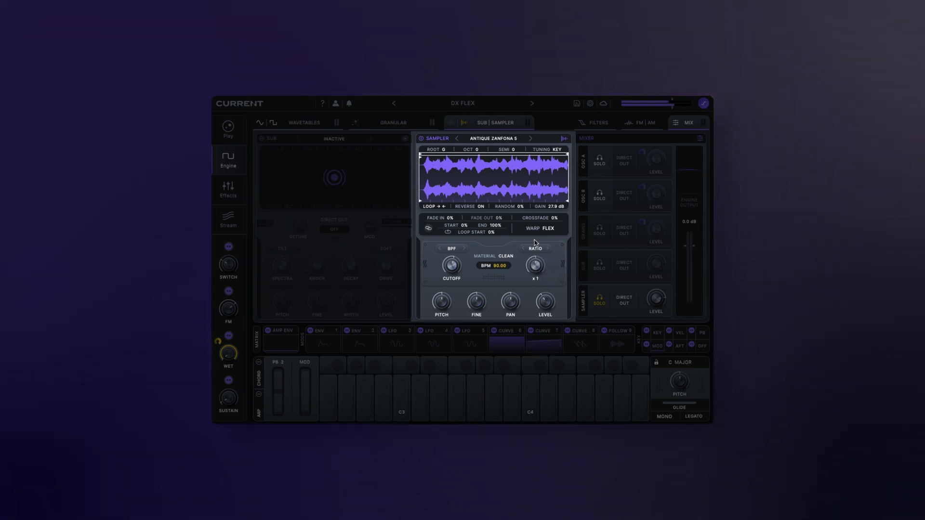
{"action": "left_click_drag", "start_coordinate": [546, 197], "coordinate": [533, 265]}
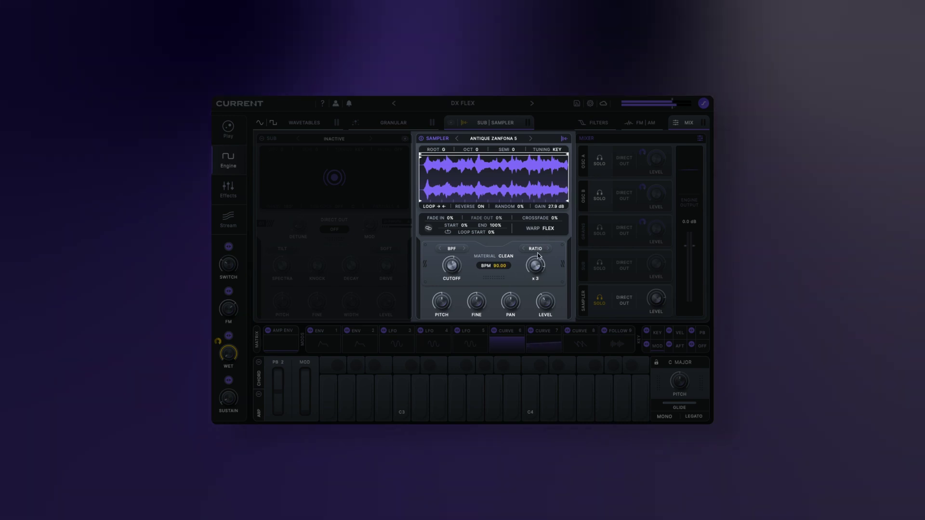
- Set the sampler's playback mode from looping to One-Shot
{"action": "left_click", "coordinate": [440, 206]}
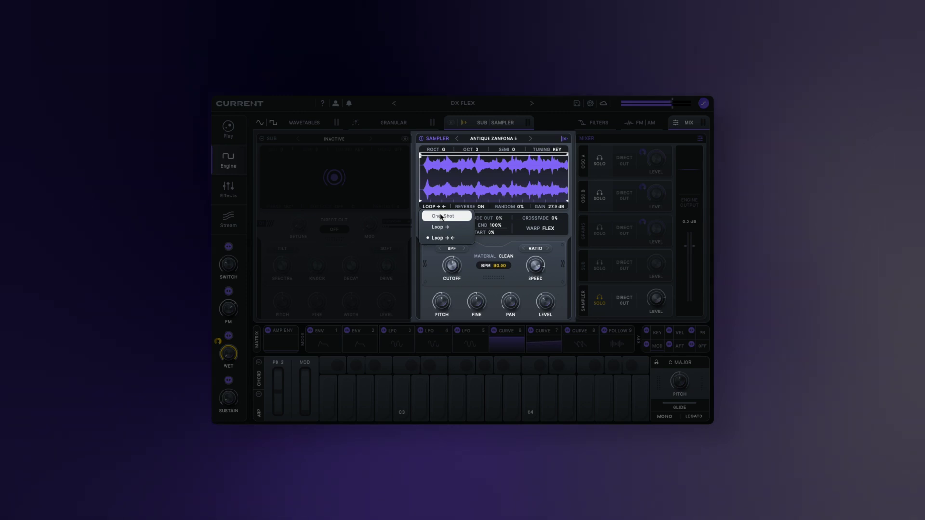
{"action": "left_click", "coordinate": [441, 216]}
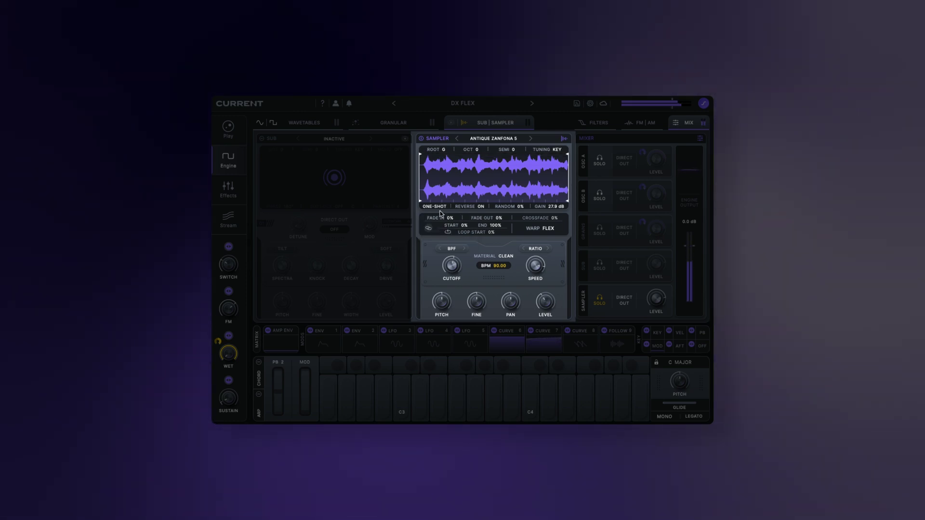
{"action": "left_click", "coordinate": [440, 206]}
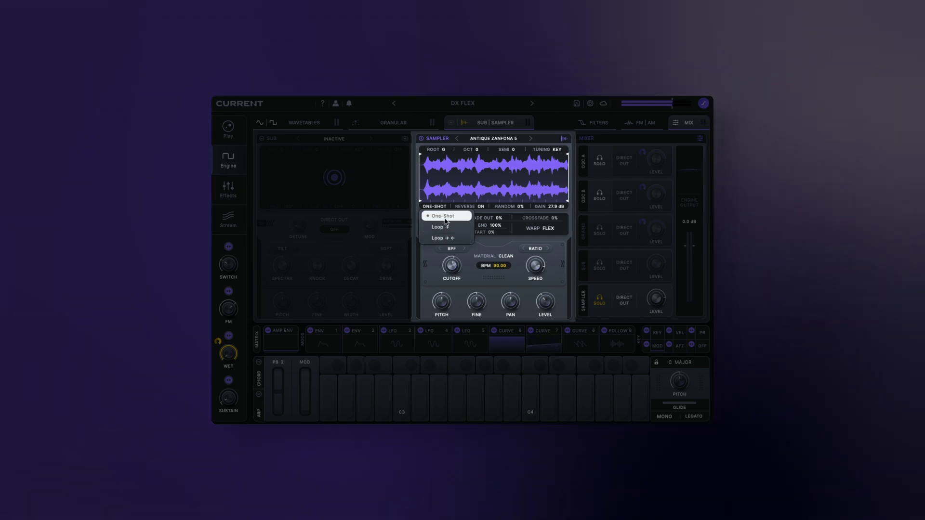
{"action": "left_click", "coordinate": [445, 218]}
- Toggle the sampler's Reverse setting, leaving it on, and set the gain to about 28.6 dB
{"action": "left_click", "coordinate": [481, 209]}
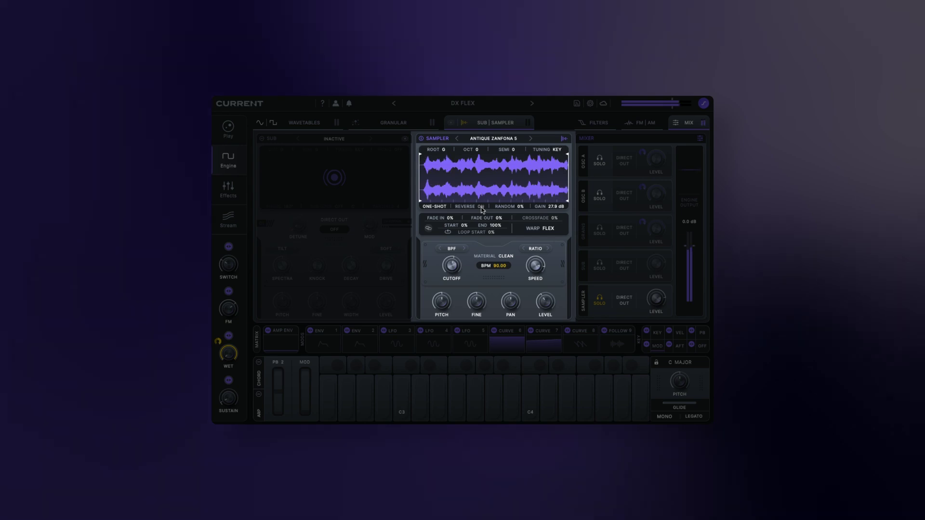
{"action": "left_click", "coordinate": [482, 209]}
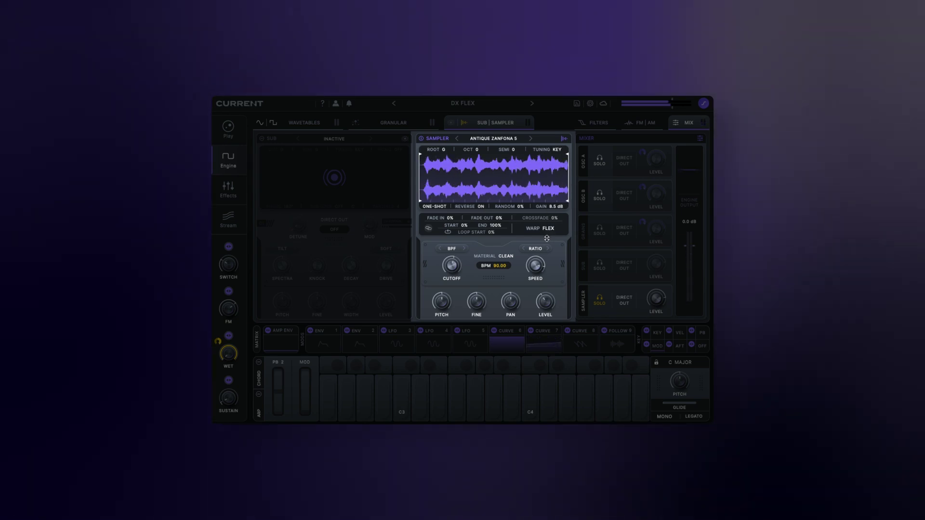
{"action": "left_click_drag", "start_coordinate": [547, 238], "coordinate": [554, 214]}
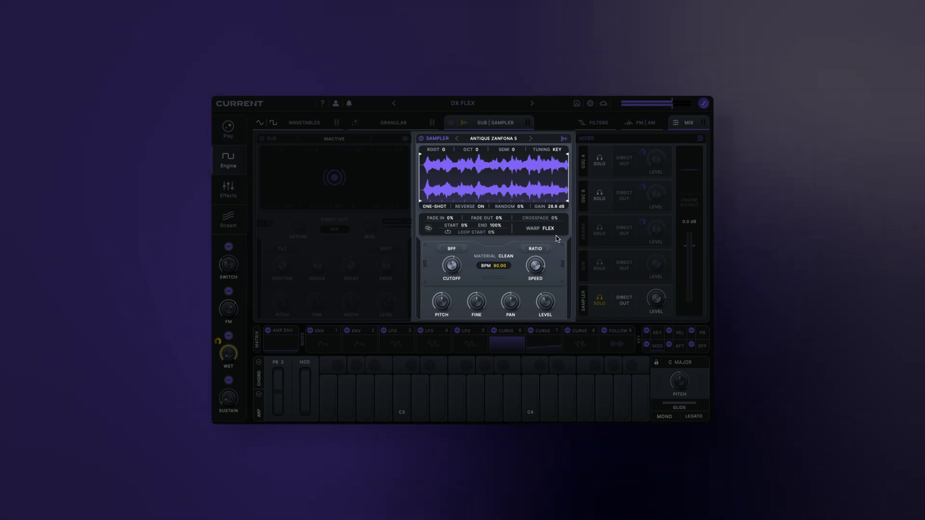
- Keep the sampler's filter on BPF, sweep its cutoff between about 435 Hz and 216 Hz, and set the level to about -11.6 dB
{"action": "left_click", "coordinate": [453, 249]}
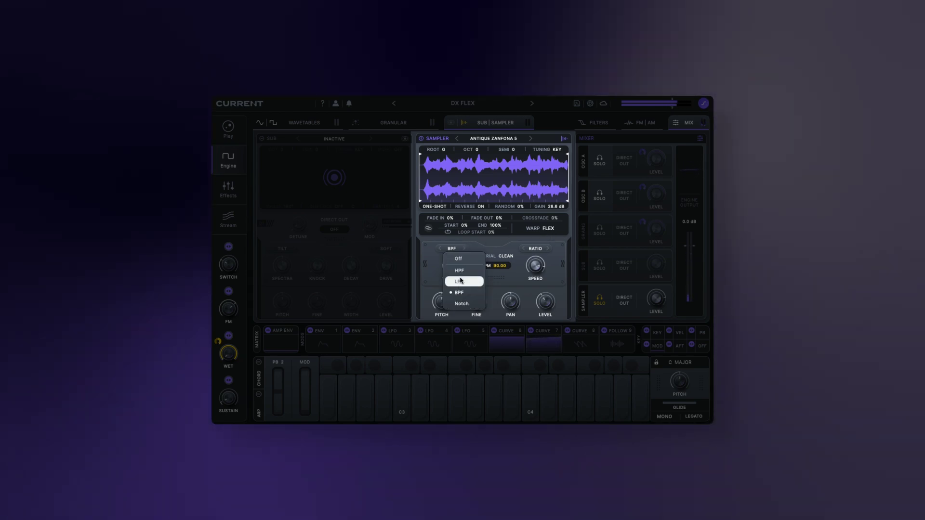
{"action": "left_click", "coordinate": [479, 247]}
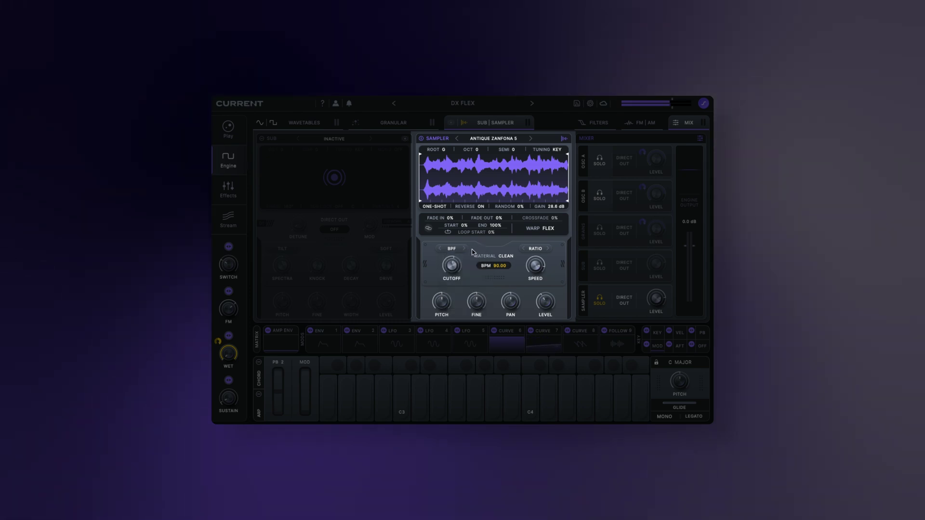
{"action": "mouse_move", "coordinate": [453, 273]}
{"action": "left_mouse_down"}
{"action": "mouse_move", "coordinate": [448, 291]}
{"action": "mouse_move", "coordinate": [460, 250]}
{"action": "mouse_move", "coordinate": [448, 294]}
{"action": "mouse_move", "coordinate": [459, 259]}
{"action": "left_mouse_up"}
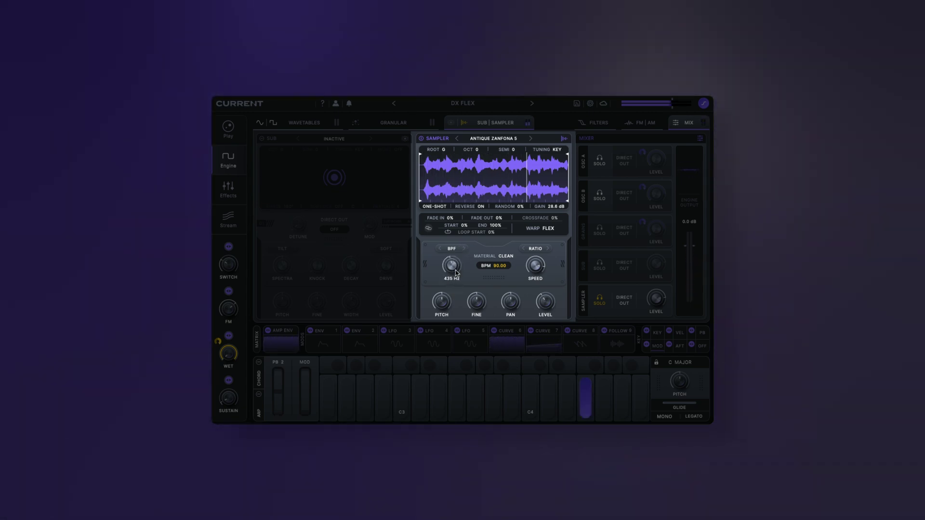
{"action": "left_click_drag", "start_coordinate": [545, 300], "coordinate": [548, 280]}
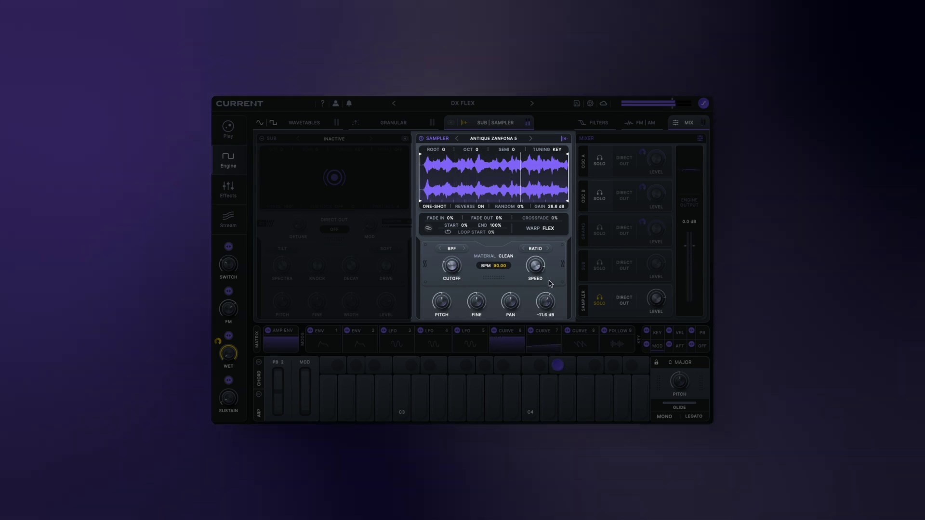
{"action": "left_click_drag", "start_coordinate": [453, 266], "coordinate": [453, 255]}
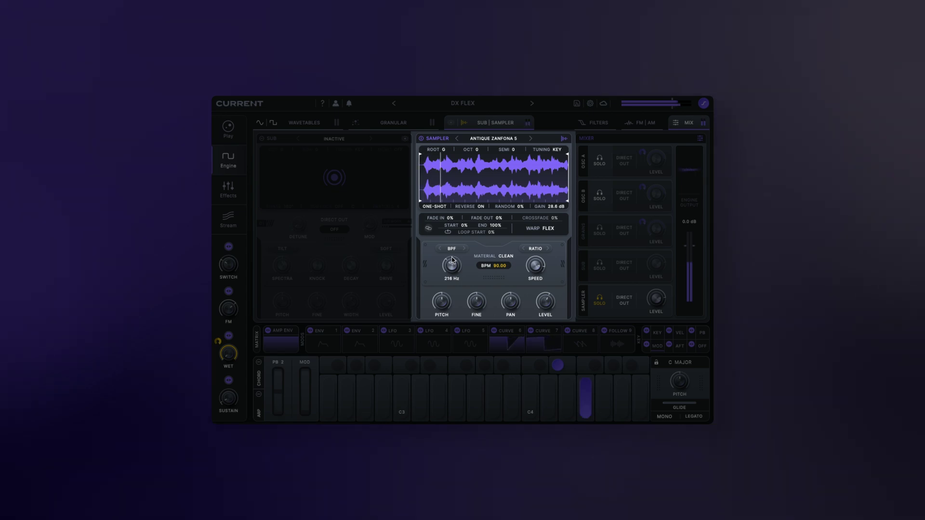